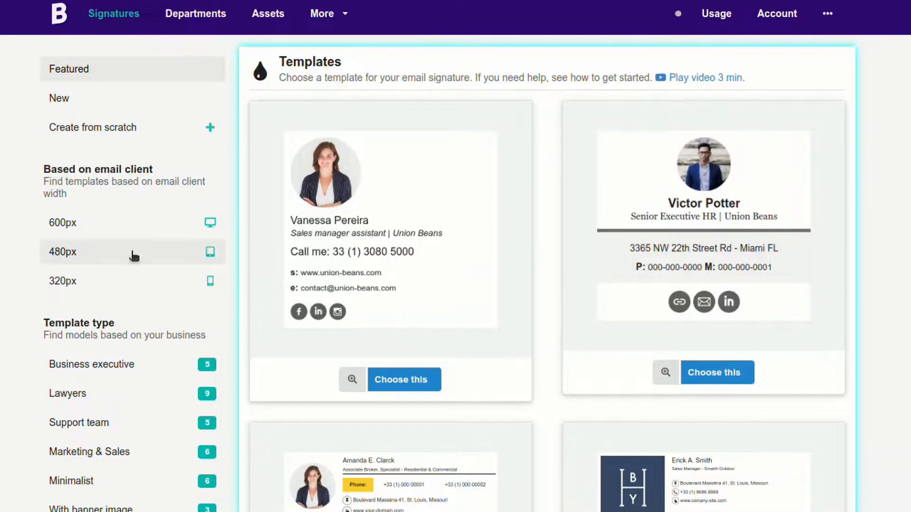
# Filter the gallery to 480px templates and preview the law-firm signature template enlarged.
pyautogui.click(95, 253)
pyautogui.scroll(-5, 610, 222)
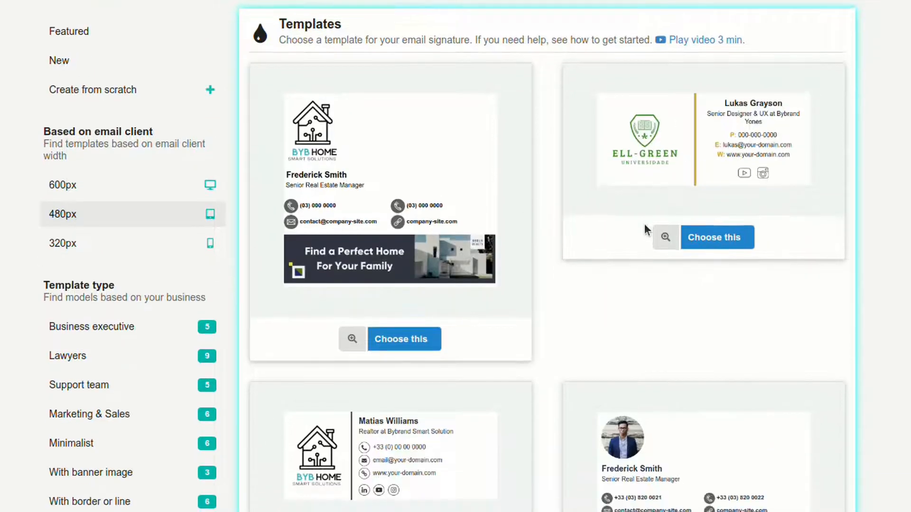
pyautogui.scroll(-11, 602, 214)
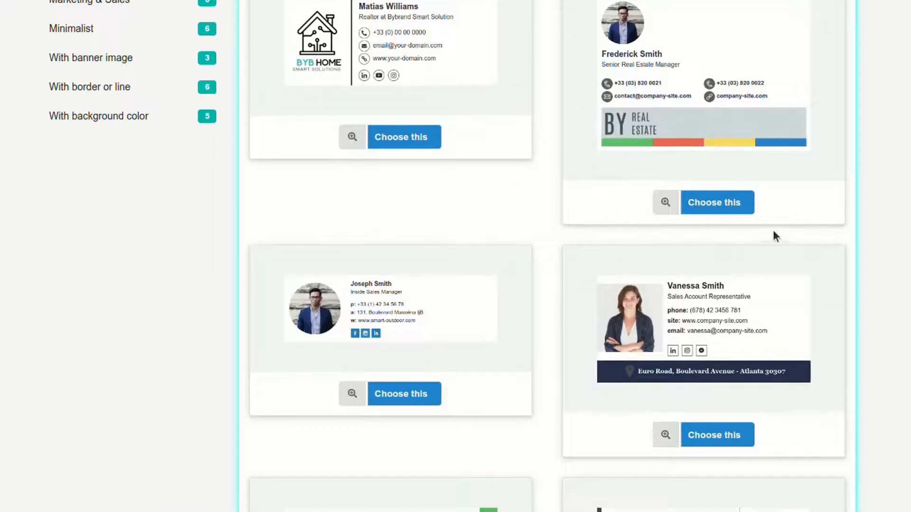
pyautogui.scroll(-10, 579, 255)
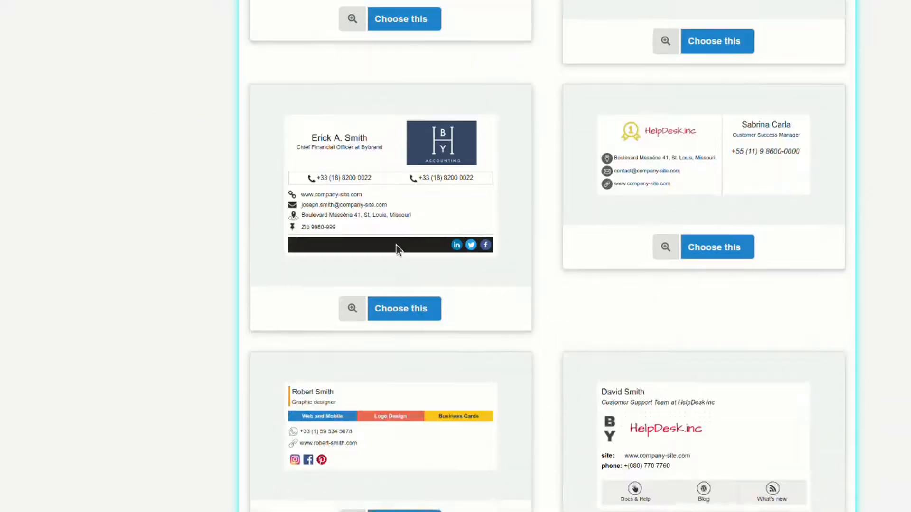
pyautogui.scroll(-1, 606, 204)
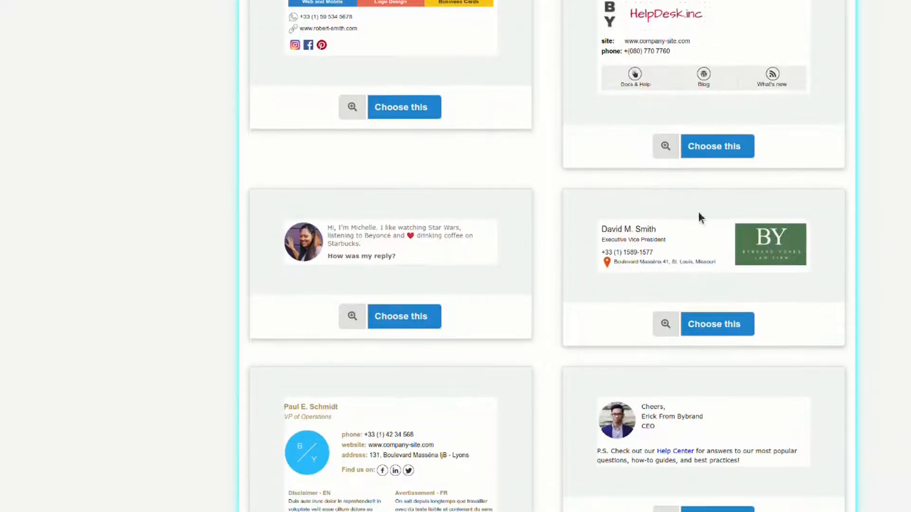
pyautogui.click(665, 324)
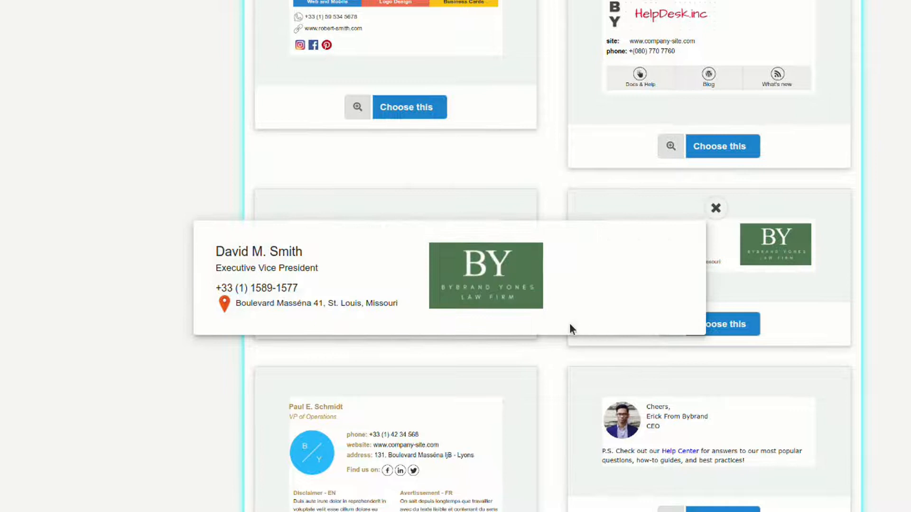
# Start from the law-firm template and replace its name line with the agent's name in bold.
pyautogui.click(711, 324)
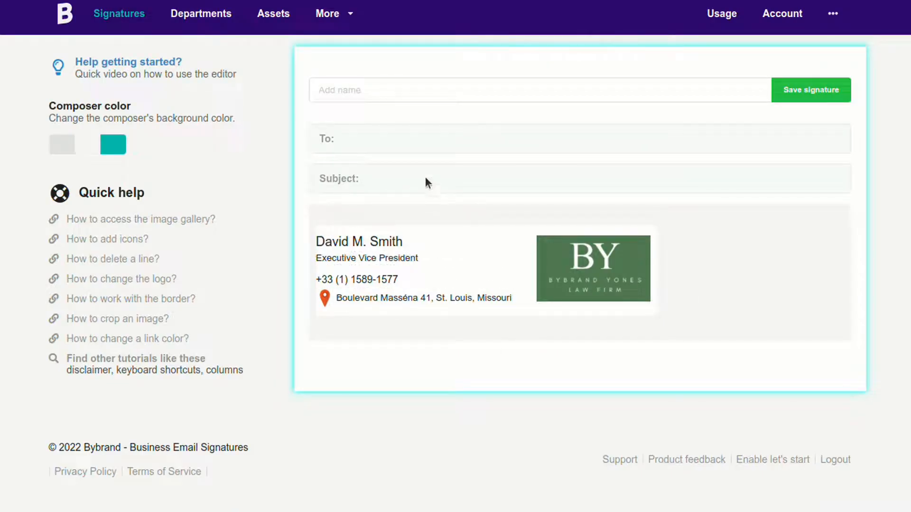
pyautogui.click(424, 236)
pyautogui.press('BackSpace')
pyautogui.press('BackSpace')
pyautogui.press('BackSpace')
pyautogui.press('BackSpace')
pyautogui.press('BackSpace')
pyautogui.press('BackSpace')
pyautogui.press('BackSpace')
pyautogui.press('BackSpace')
pyautogui.press('BackSpace')
pyautogui.press('BackSpace')
pyautogui.press('BackSpace')
pyautogui.press('BackSpace')
pyautogui.press('BackSpace')
pyautogui.press('BackSpace')
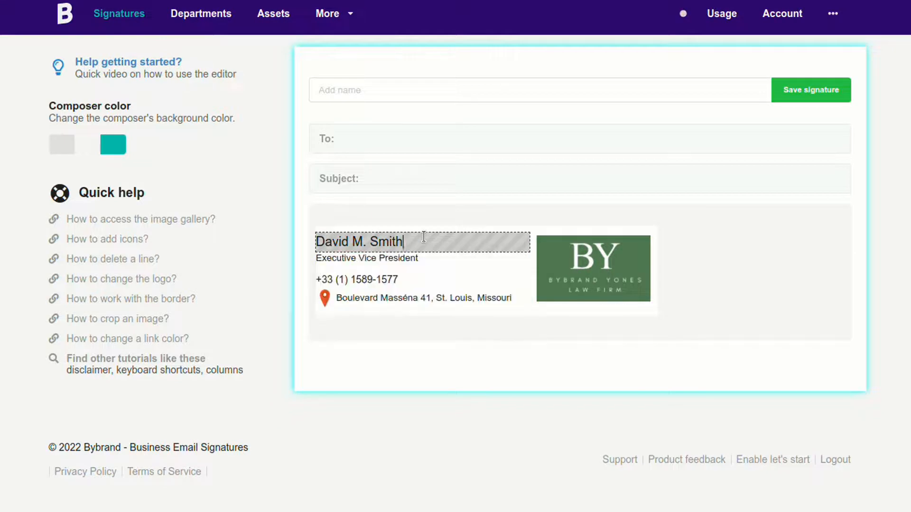
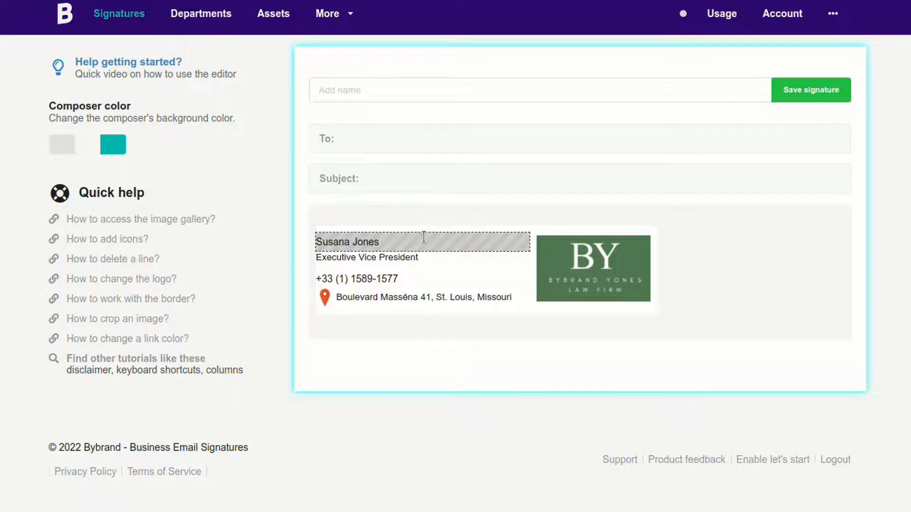
pyautogui.hotkey('ctrl', 'b')
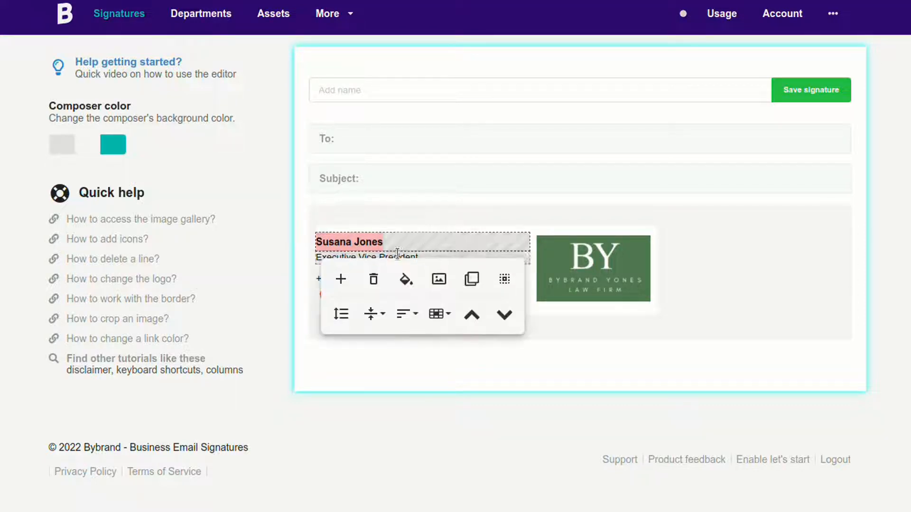
# Set the name line's font size to 18.
pyautogui.click(387, 242)
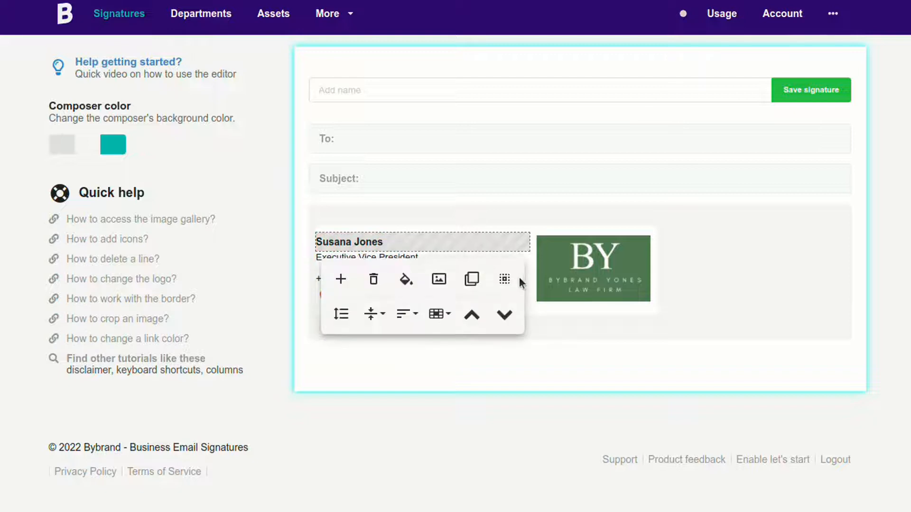
pyautogui.click(506, 280)
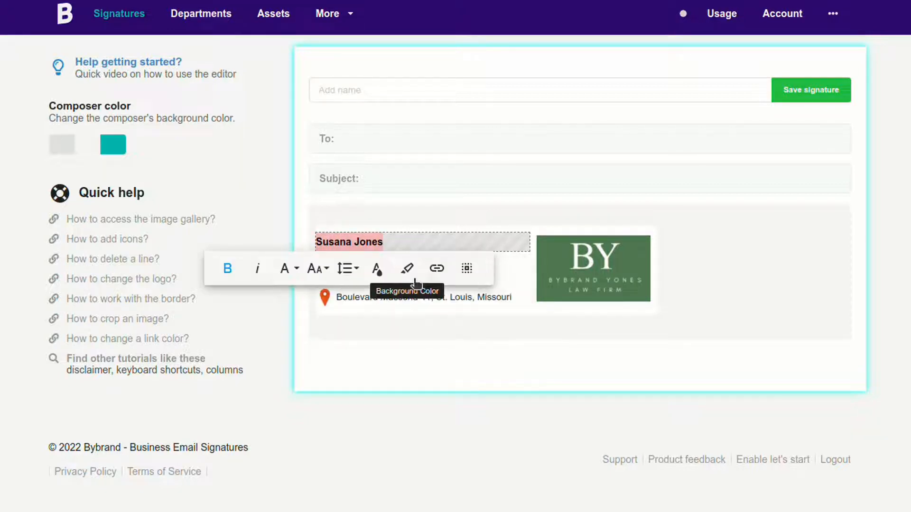
pyautogui.click(317, 274)
pyautogui.click(326, 347)
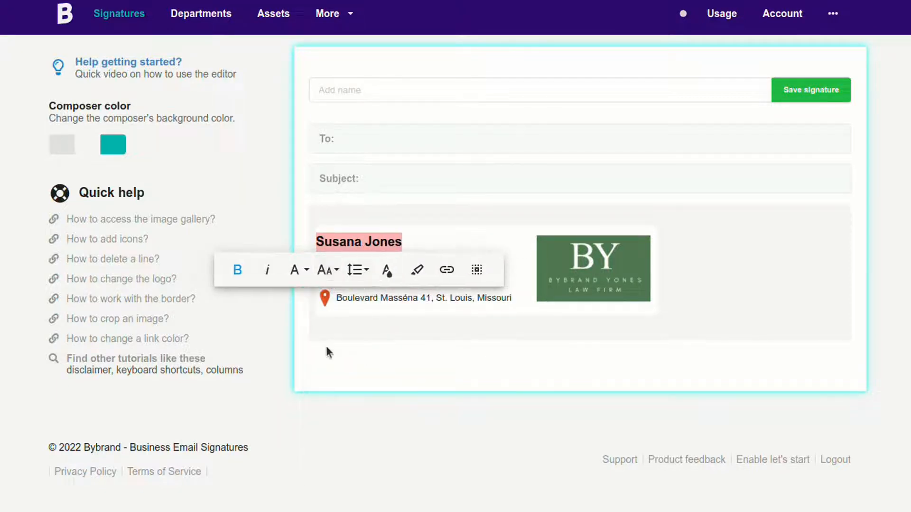
pyautogui.click(429, 208)
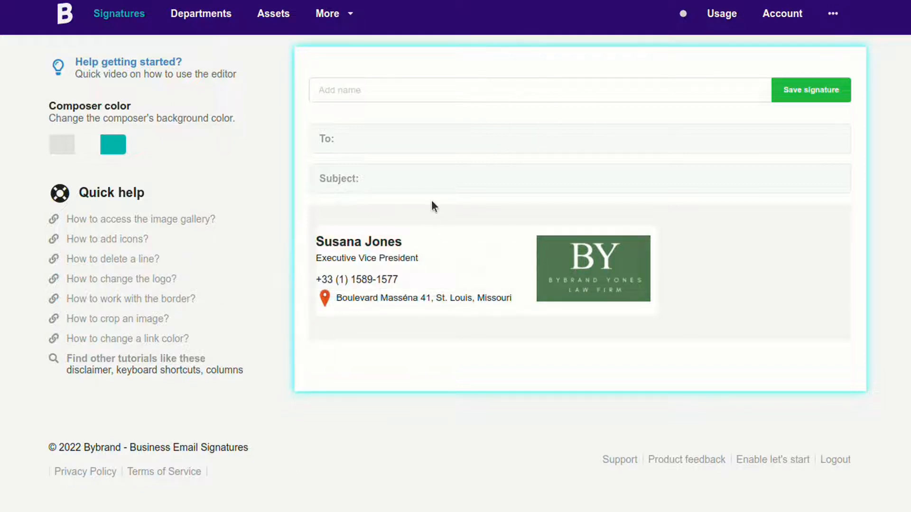
pyautogui.click(421, 256)
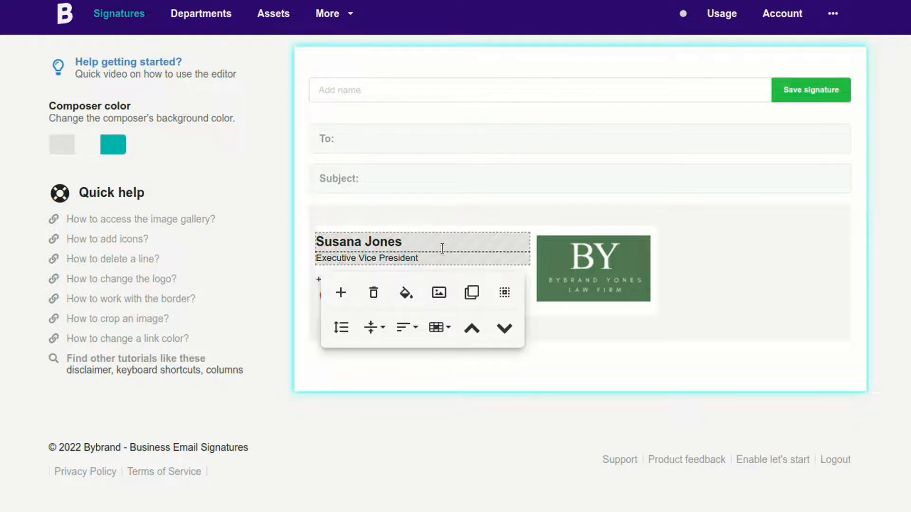
# Replace the job title with 'Real Estate Agent - BYB HOME'.
pyautogui.hotkey('shift', 'Home')
pyautogui.press('BackSpace')
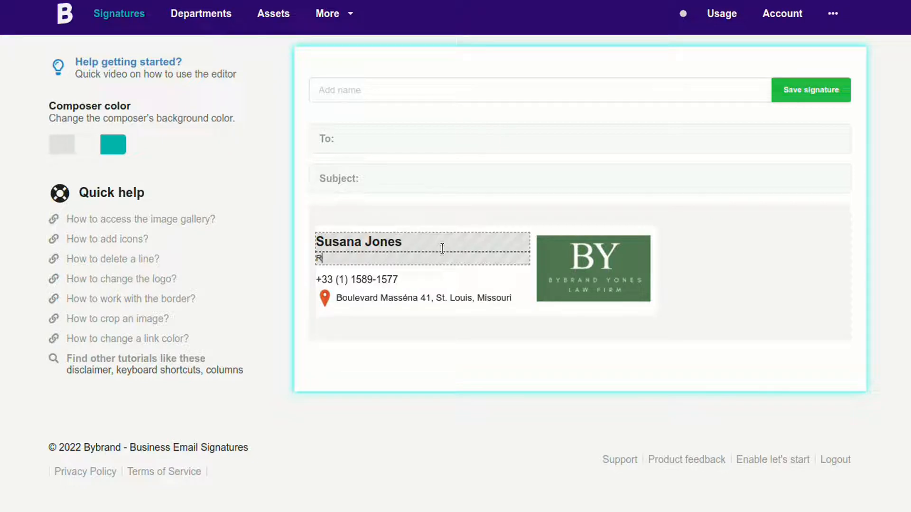
pyautogui.write('Real Estate Agent - BYB ')
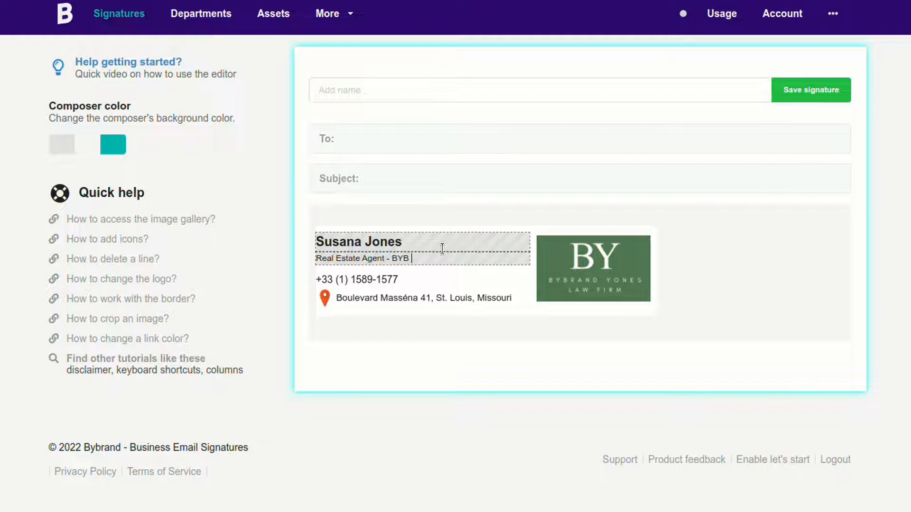
pyautogui.write('Hom')
pyautogui.press('BackSpace')
pyautogui.press('BackSpace')
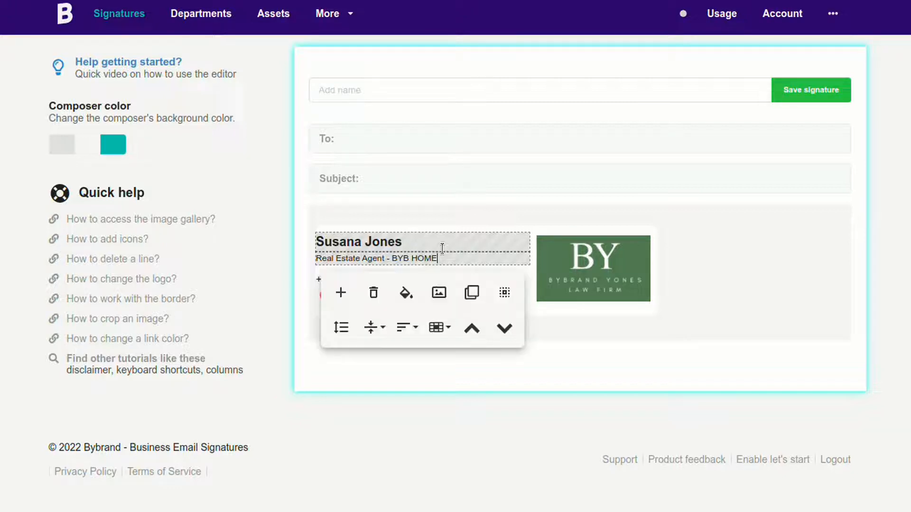
# Set the title line to font size 14 and clone the row.
pyautogui.hotkey('ctrl', 'a')
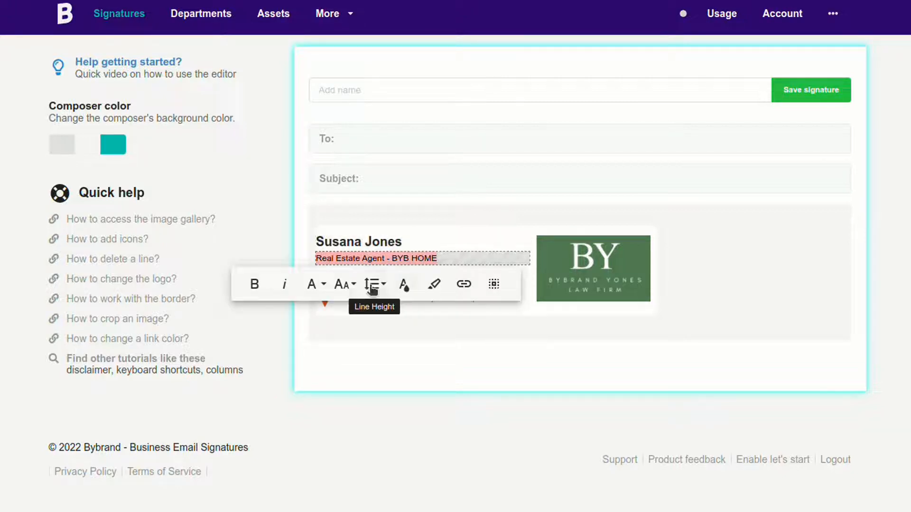
pyautogui.click(345, 285)
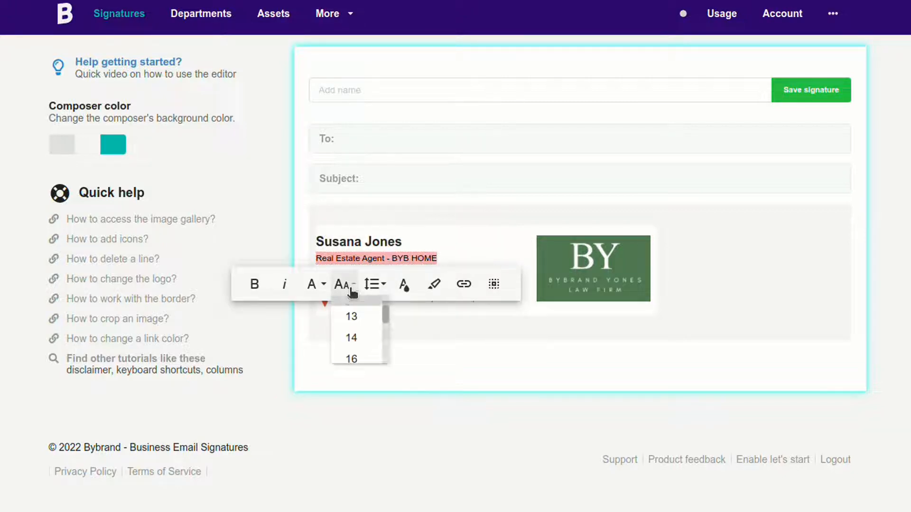
pyautogui.click(355, 343)
pyautogui.click(464, 257)
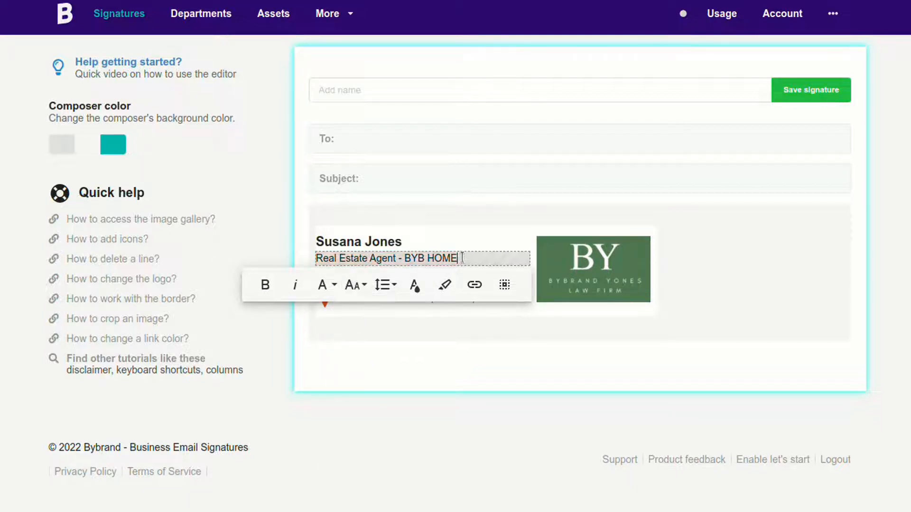
pyautogui.click(480, 213)
pyautogui.click(473, 263)
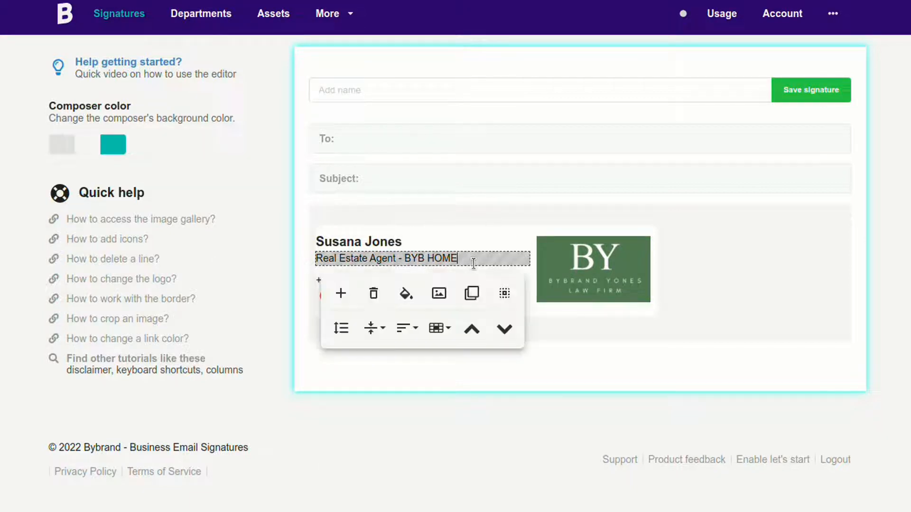
pyautogui.click(470, 293)
# Replace the cloned row's text with 'License Number:' followed by the agent's license number.
pyautogui.click(479, 272)
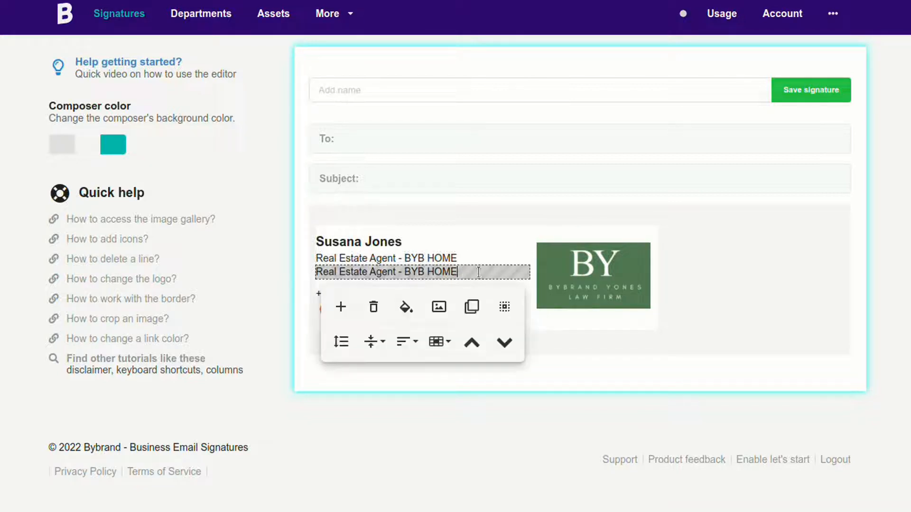
pyautogui.tripleClick(479, 272)
pyautogui.press('BackSpace')
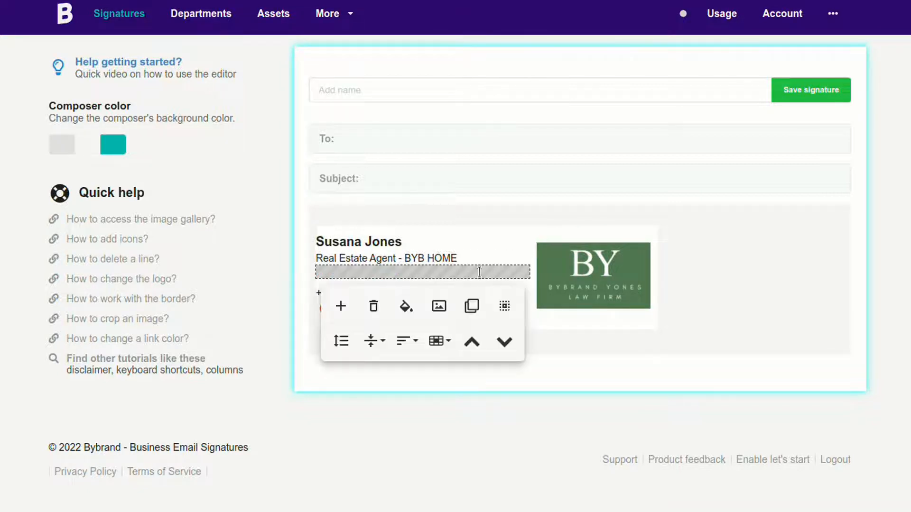
pyautogui.click(479, 271)
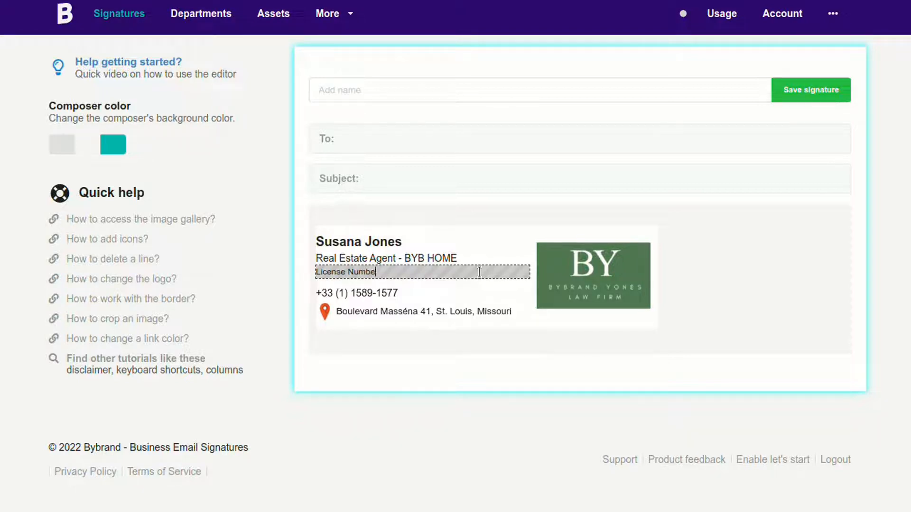
# Set the License Number line to font size 14.
pyautogui.hotkey('ctrl', 'a')
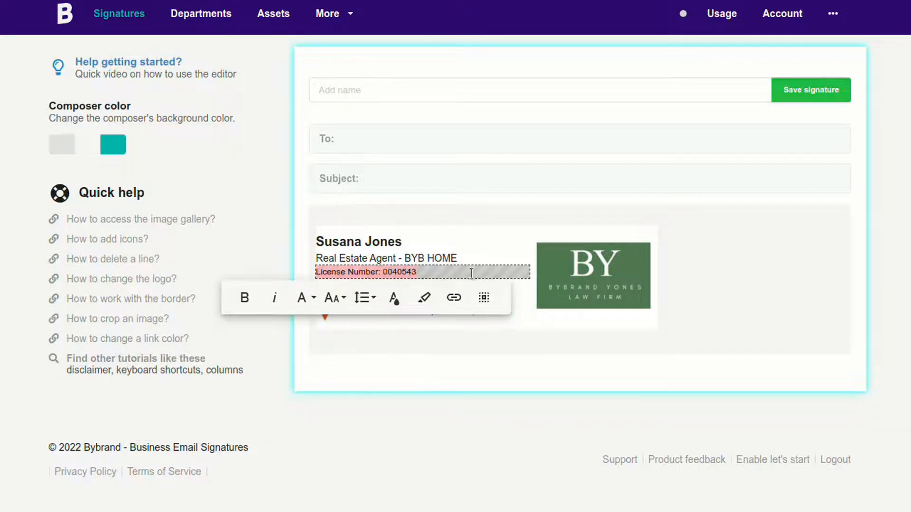
pyautogui.click(334, 297)
pyautogui.click(344, 357)
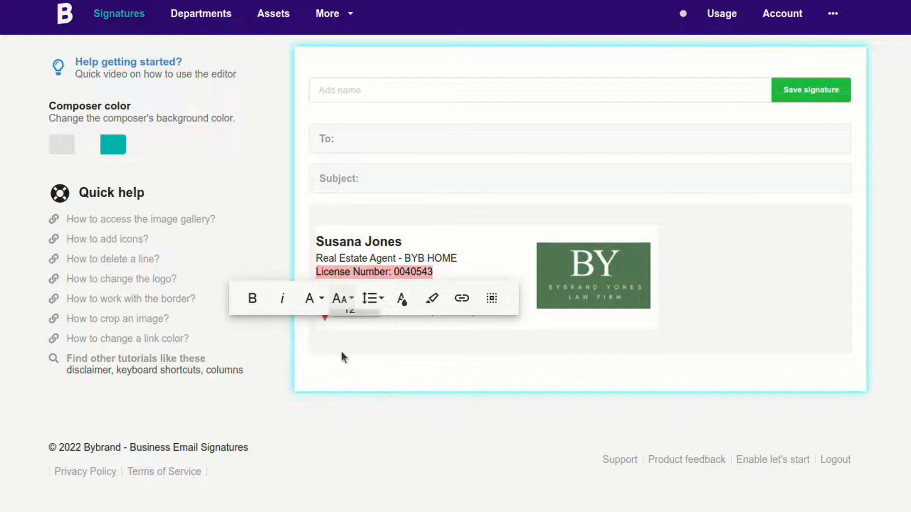
pyautogui.click(462, 209)
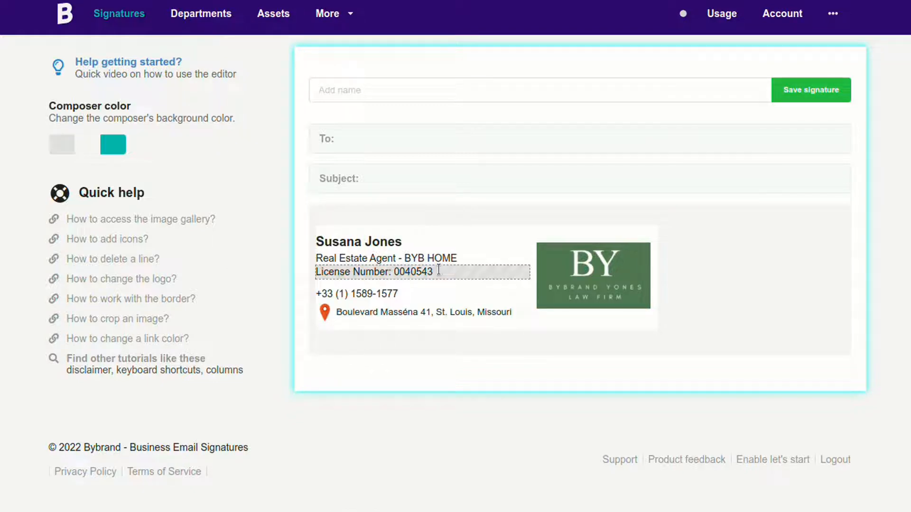
pyautogui.click(580, 269)
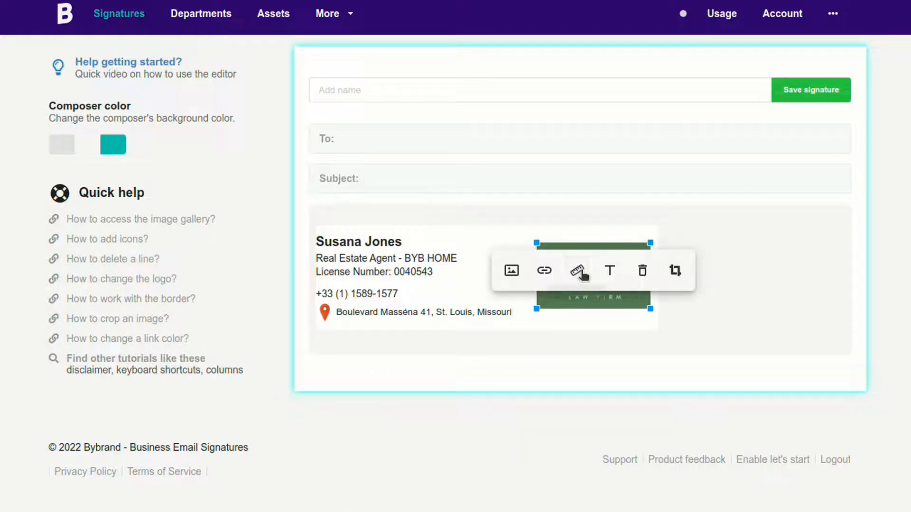
# Swap the logo for the BYB HOME image from the image gallery and shrink it slightly.
pyautogui.click(511, 271)
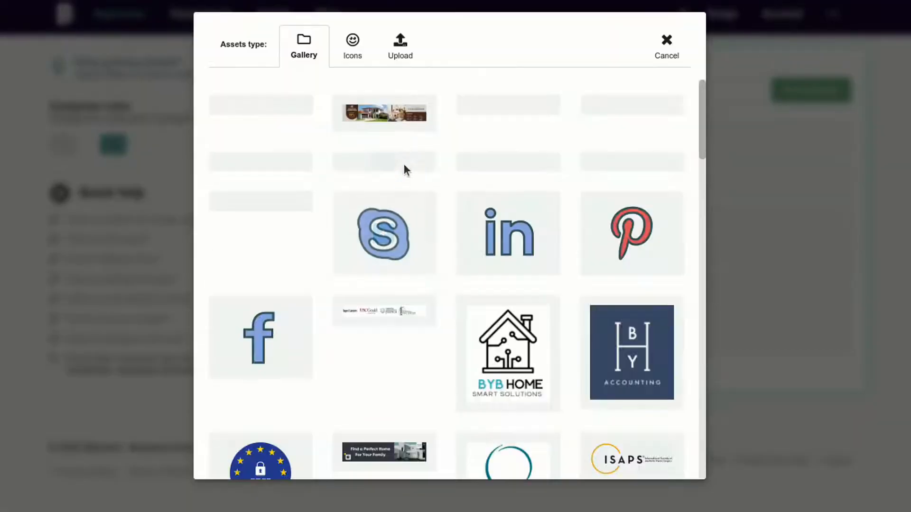
pyautogui.scroll(-4, 478, 232)
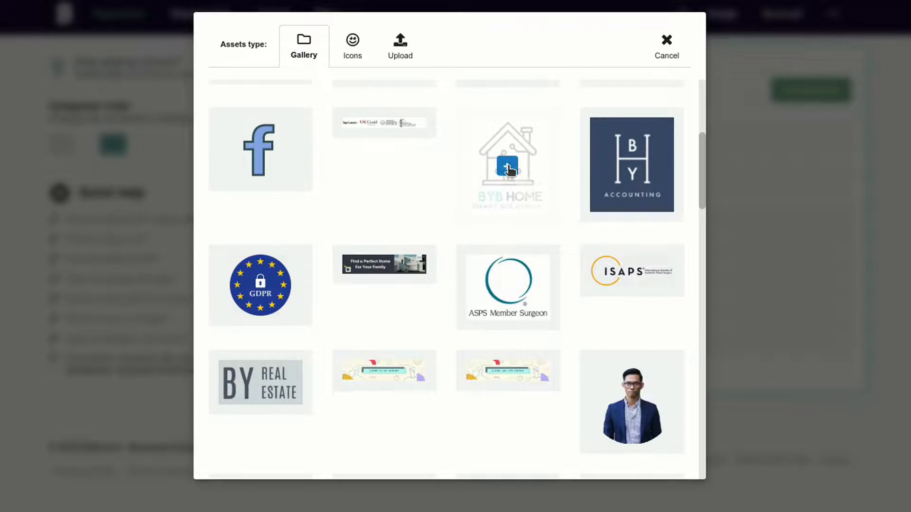
pyautogui.click(507, 167)
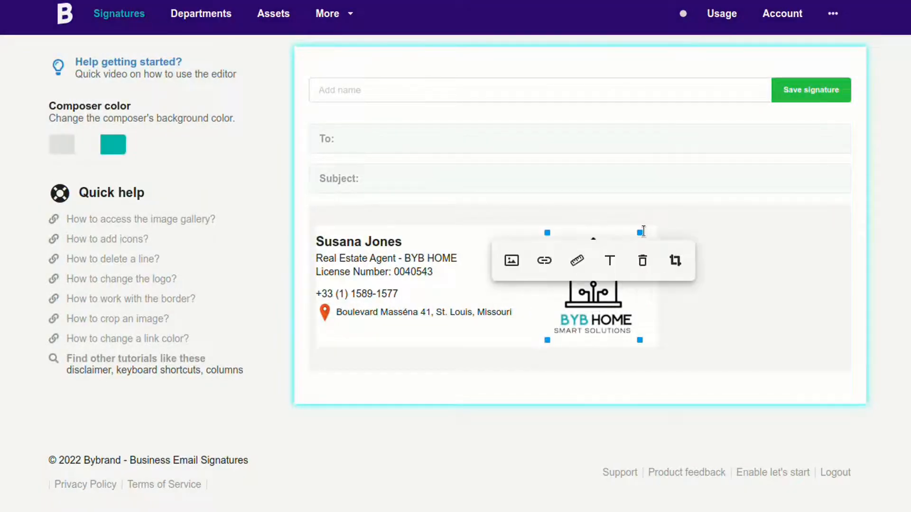
pyautogui.moveTo(638, 234); pyautogui.dragTo(625, 239)
# Name the signature 'Realtor Agent' plus the agent's name and save it.
pyautogui.click(452, 90)
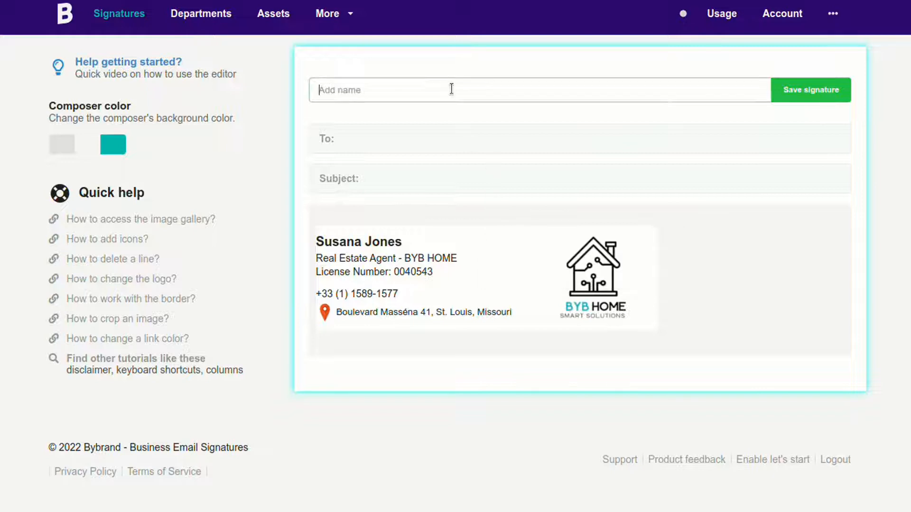
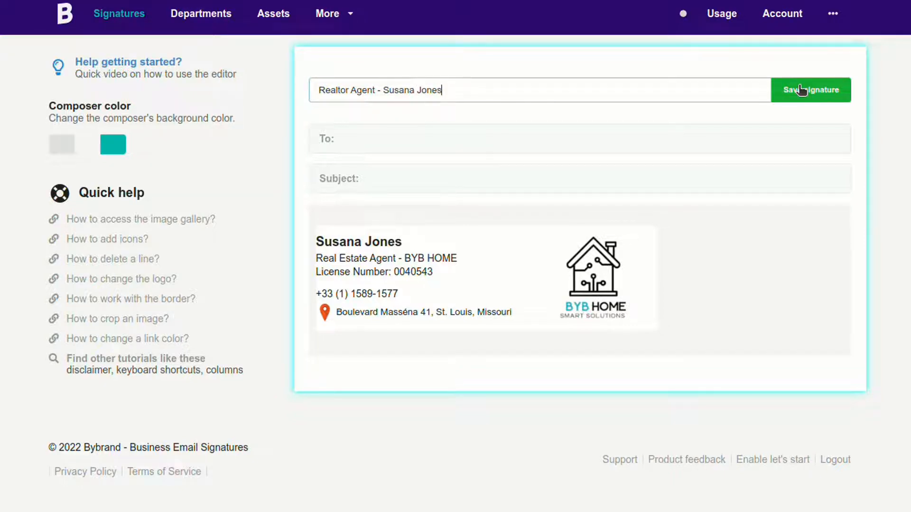
pyautogui.click(799, 88)
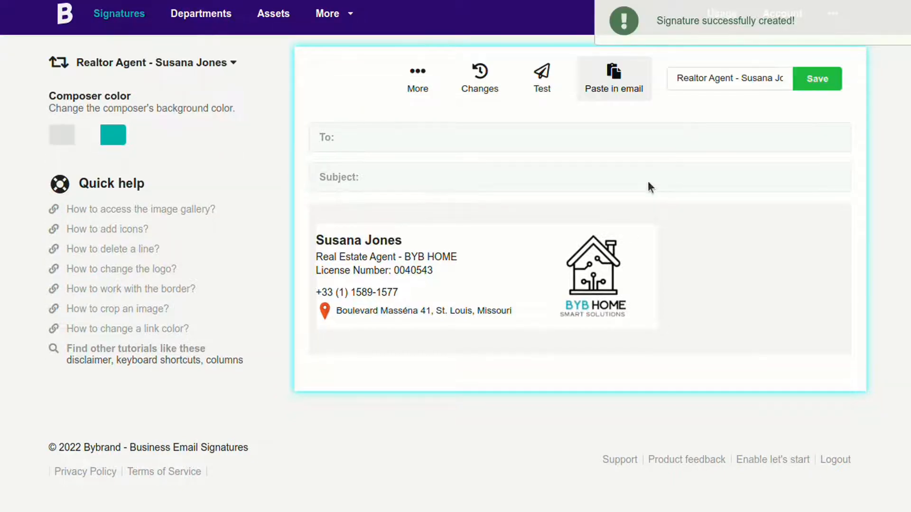
pyautogui.click(519, 310)
# Delete the address line and insert a Dark circle outline phone icon before the number.
pyautogui.click(374, 351)
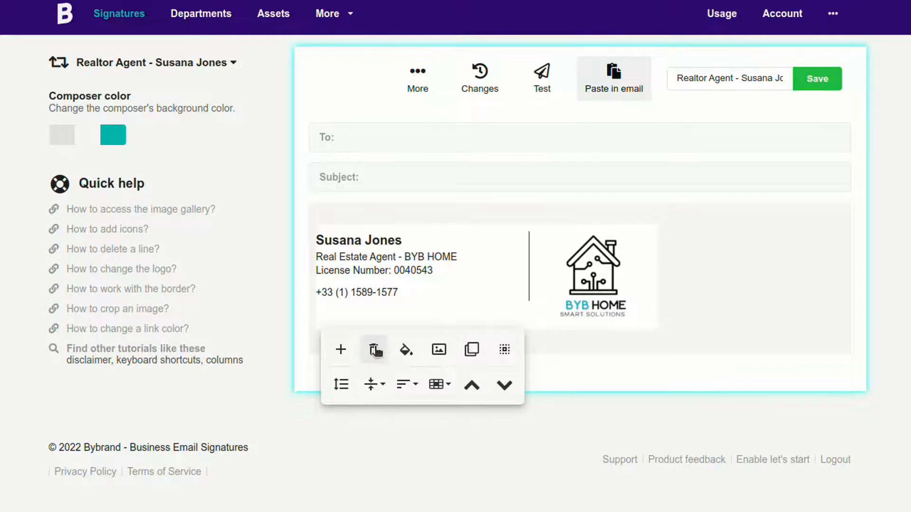
pyautogui.click(407, 291)
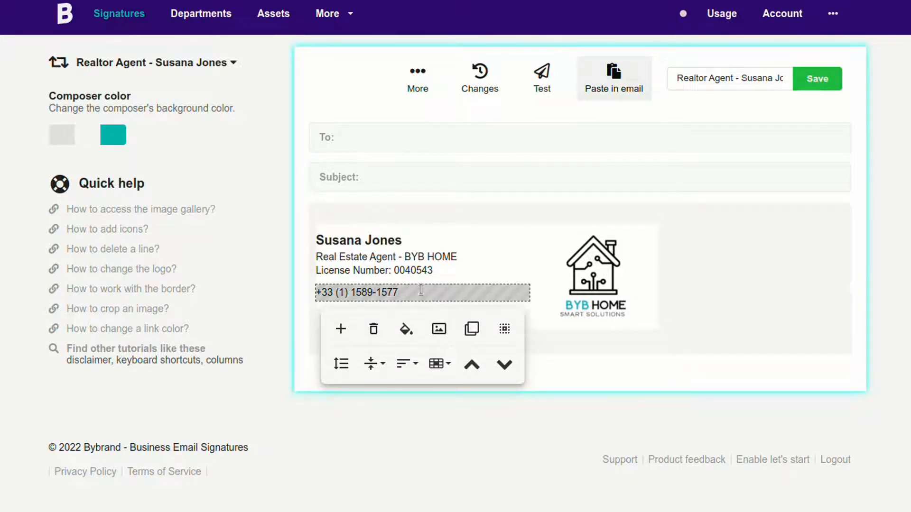
pyautogui.press('Home')
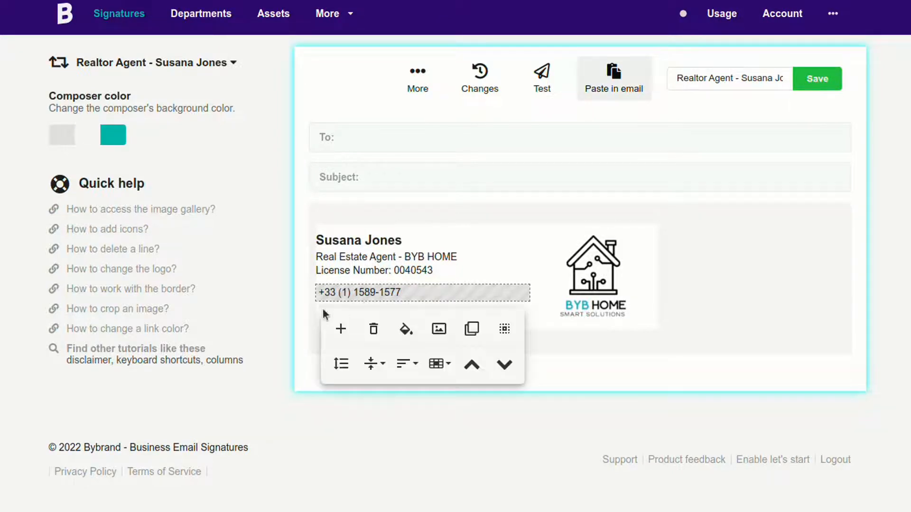
pyautogui.click(439, 328)
pyautogui.click(351, 47)
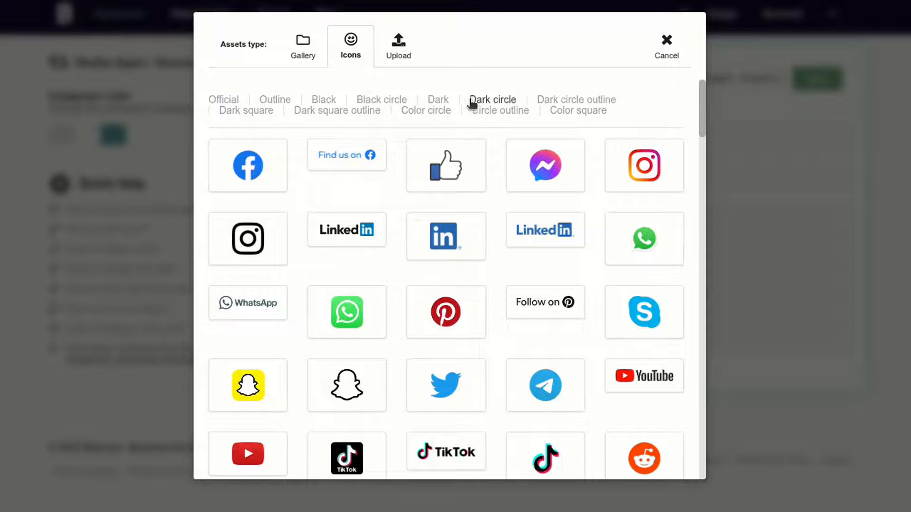
pyautogui.click(475, 103)
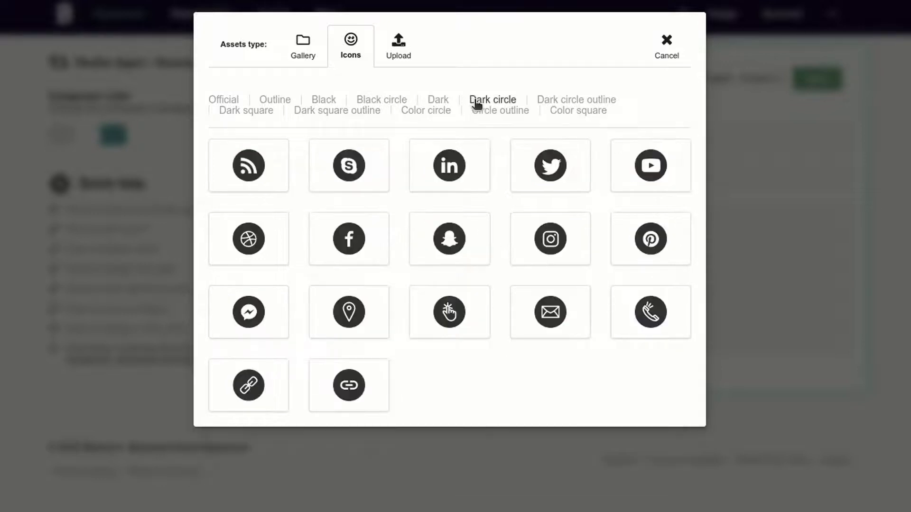
pyautogui.click(560, 101)
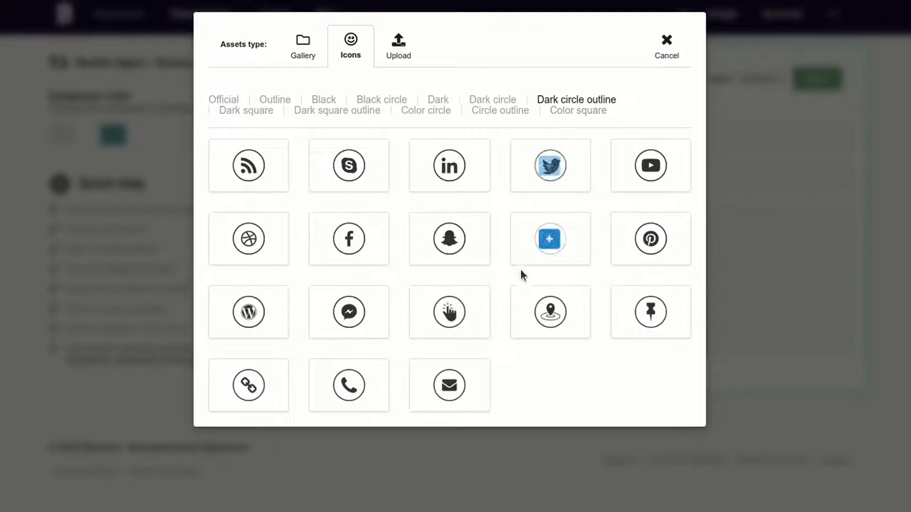
pyautogui.click(350, 388)
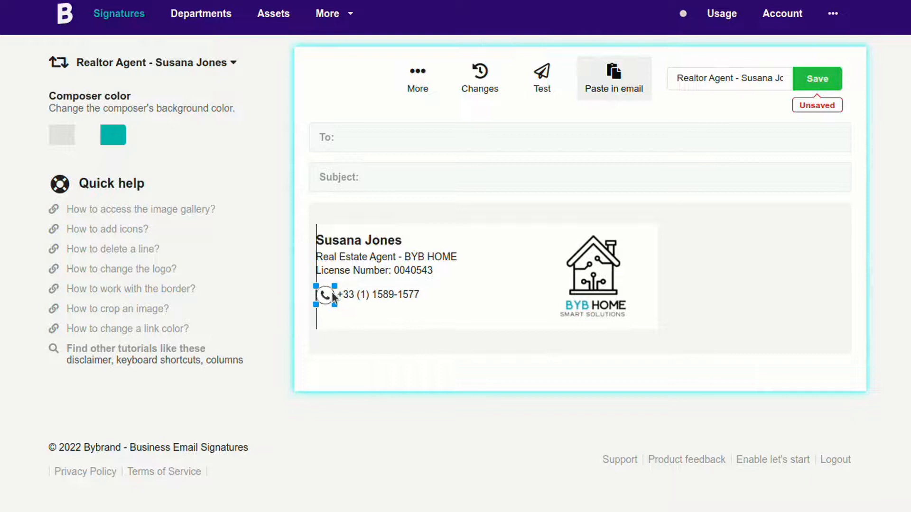
# Replace the phone digits with a placeholder number.
pyautogui.click(361, 295)
pyautogui.doubleClick(383, 294)
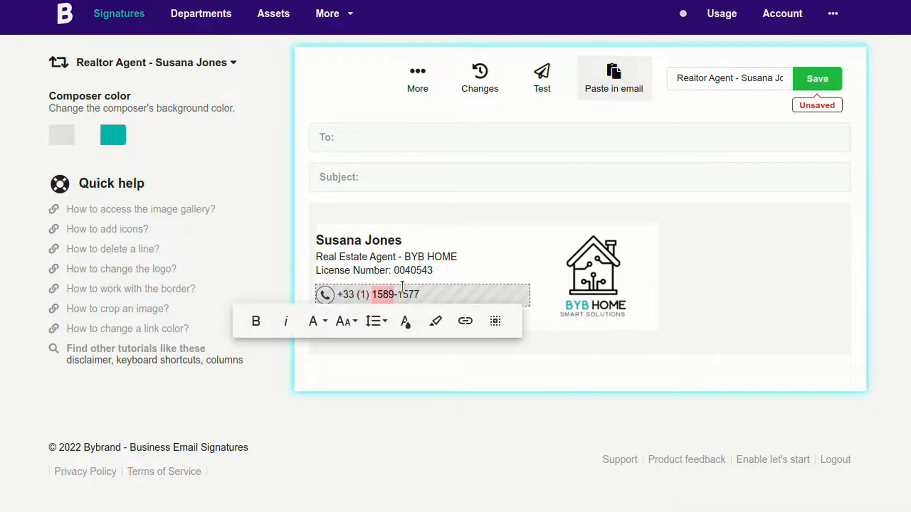
pyautogui.write('000')
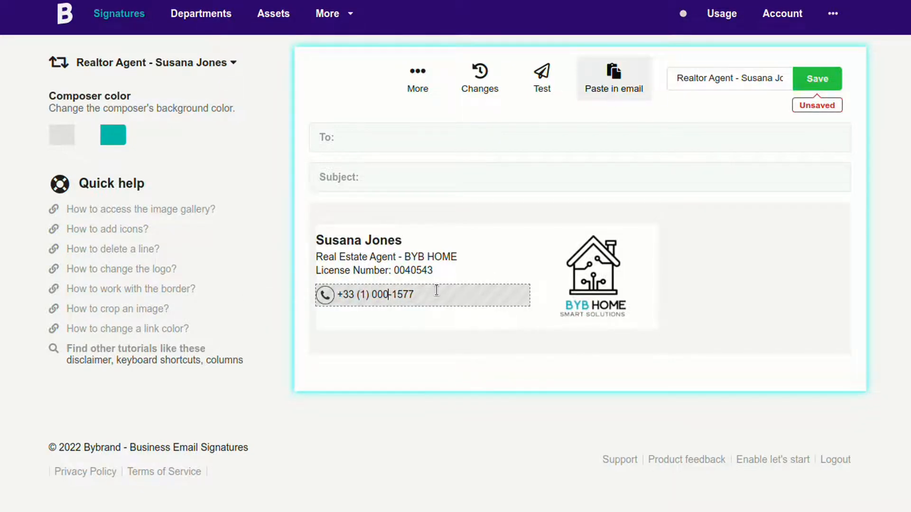
pyautogui.doubleClick(401, 294)
pyautogui.write('0000')
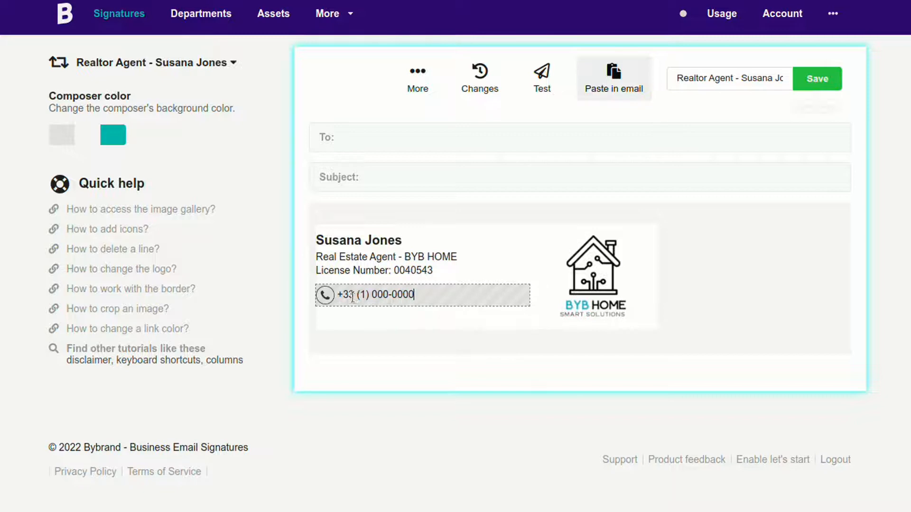
pyautogui.click(357, 295)
pyautogui.click(414, 298)
pyautogui.press('Home')
pyautogui.press('Right')
pyautogui.press('Delete')
pyautogui.press('Delete')
pyautogui.press('Delete')
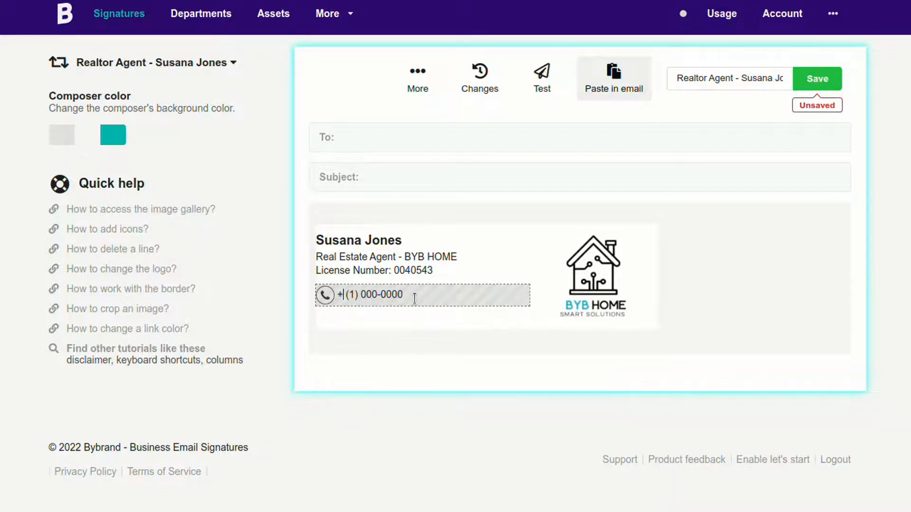
pyautogui.write('03')
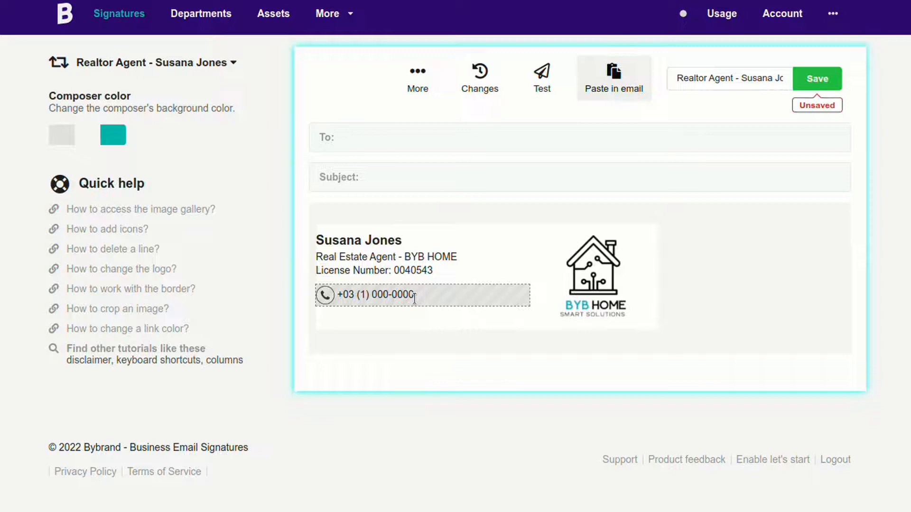
pyautogui.click(441, 298)
# Resize the phone icon to 25px × 25px.
pyautogui.click(327, 297)
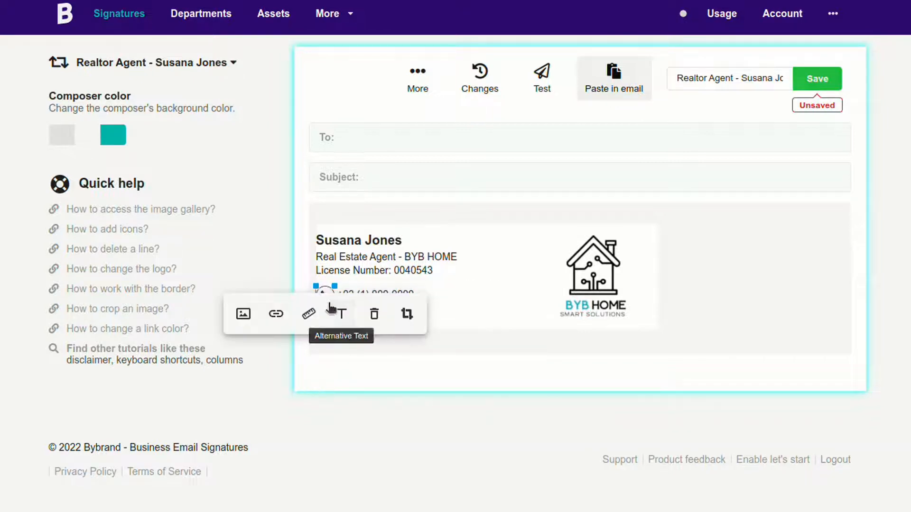
pyautogui.click(307, 313)
pyautogui.click(240, 388)
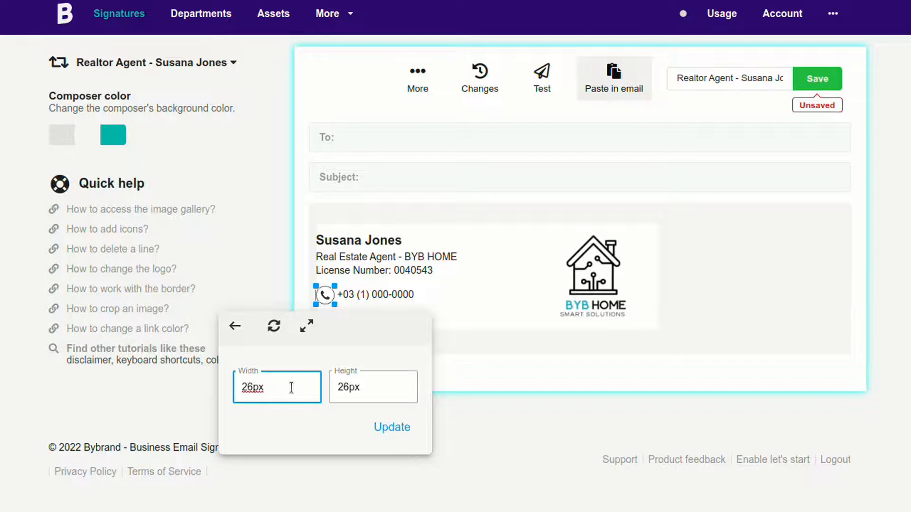
pyautogui.hotkey('ctrl', 'a')
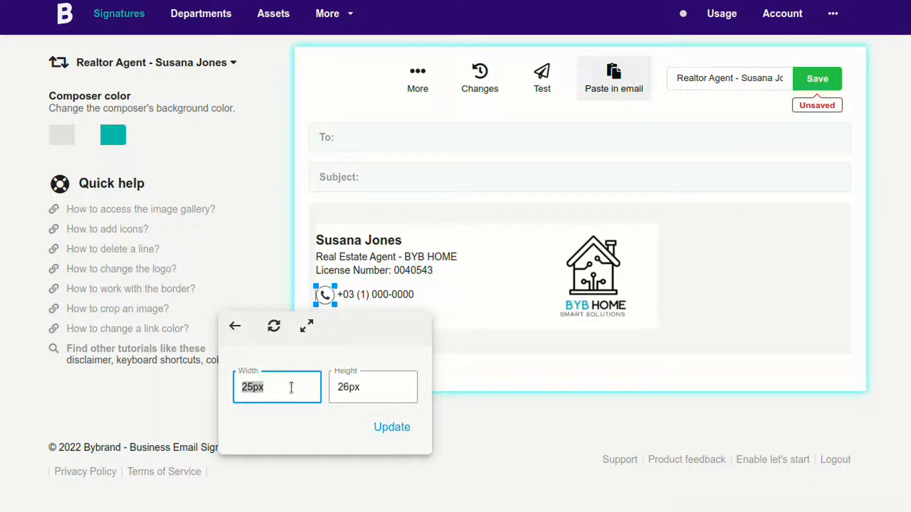
pyautogui.press('Tab')
pyautogui.write('25px')
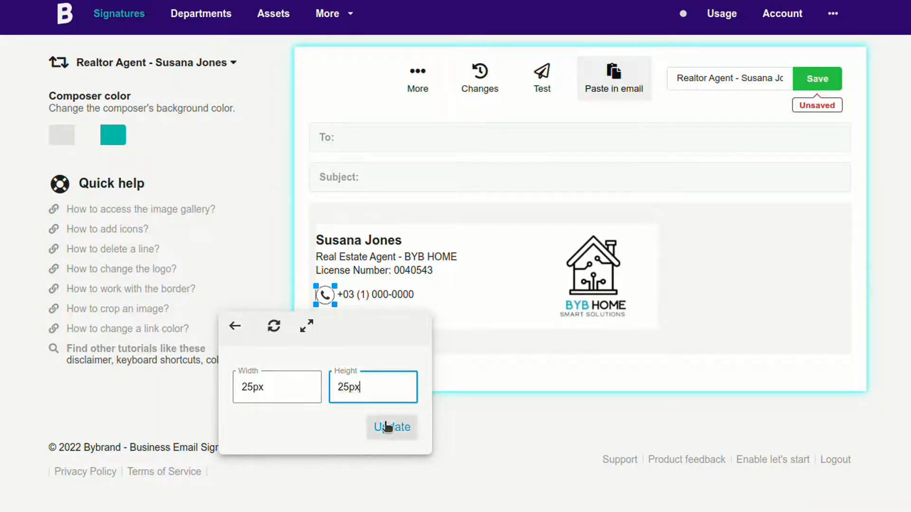
pyautogui.click(387, 426)
pyautogui.click(451, 292)
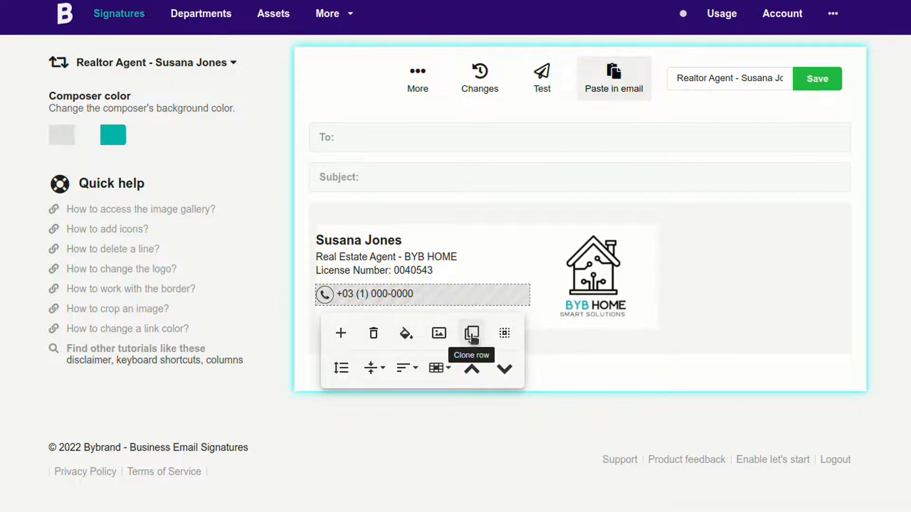
# Clone the phone line into an e-mail line with the agent's address and an envelope icon.
pyautogui.click(472, 333)
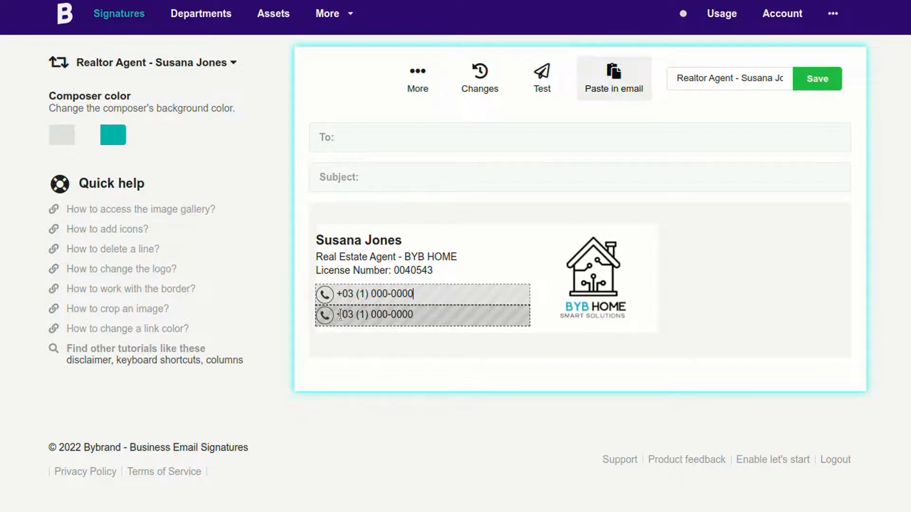
pyautogui.click(340, 314)
pyautogui.tripleClick(449, 314)
pyautogui.press('BackSpace')
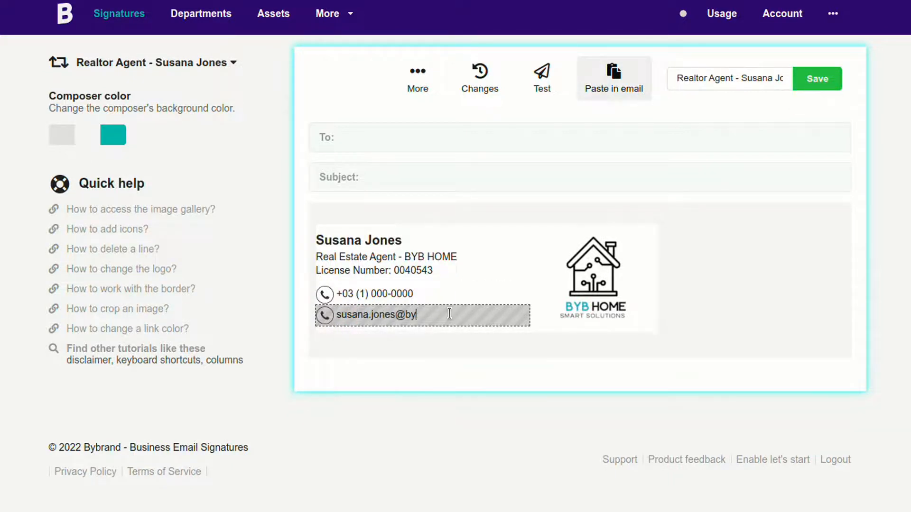
pyautogui.click(449, 313)
pyautogui.click(325, 314)
pyautogui.click(242, 333)
pyautogui.click(353, 42)
pyautogui.click(562, 100)
pyautogui.click(447, 384)
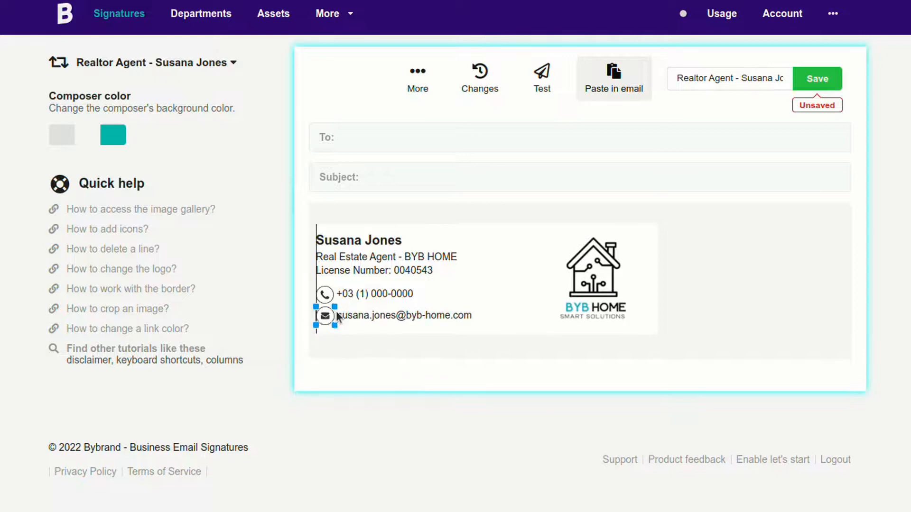
# Clone the e-mail line into a website line with a link icon.
pyautogui.click(338, 316)
pyautogui.click(469, 357)
pyautogui.click(408, 339)
pyautogui.press('BackSpace')
pyautogui.press('BackSpace')
pyautogui.press('BackSpace')
pyautogui.press('BackSpace')
pyautogui.press('BackSpace')
pyautogui.press('BackSpace')
pyautogui.press('BackSpace')
pyautogui.press('BackSpace')
pyautogui.write('@')
pyautogui.click(325, 339)
pyautogui.click(245, 358)
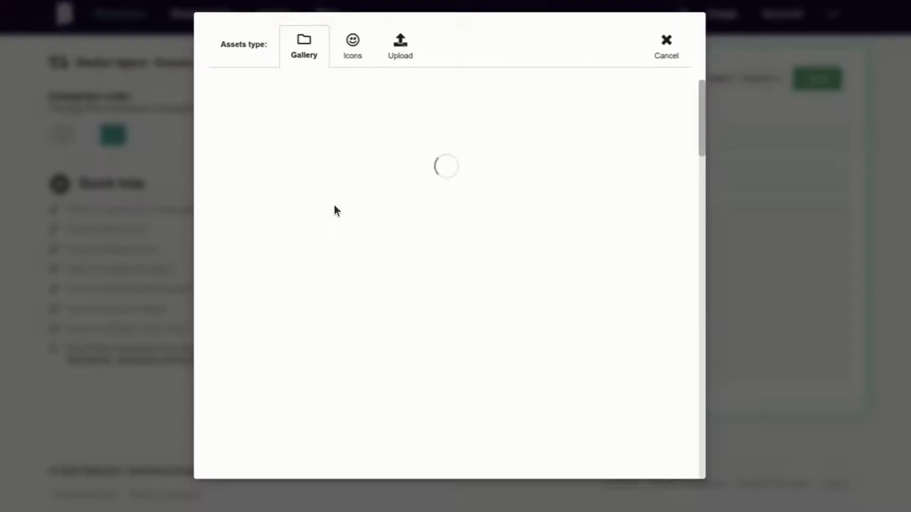
pyautogui.click(249, 385)
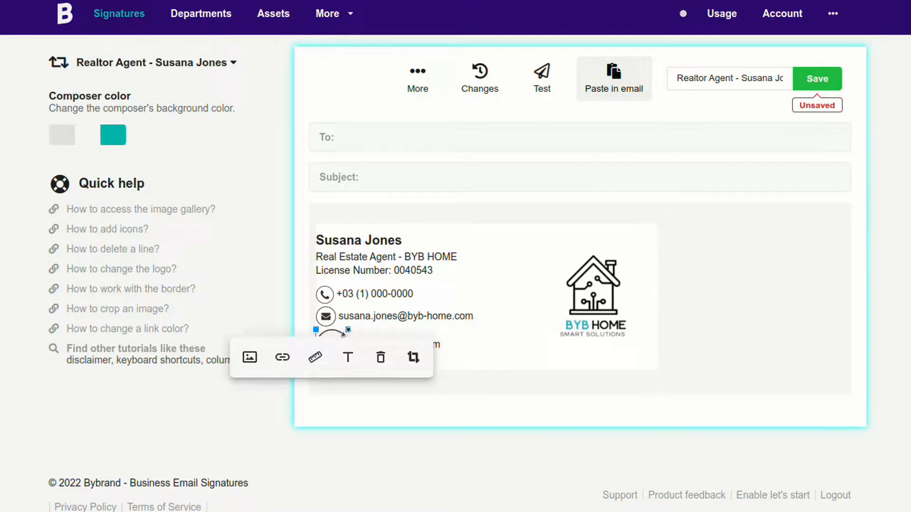
# Clone the website line into a street-address line with a pin icon.
pyautogui.click(464, 340)
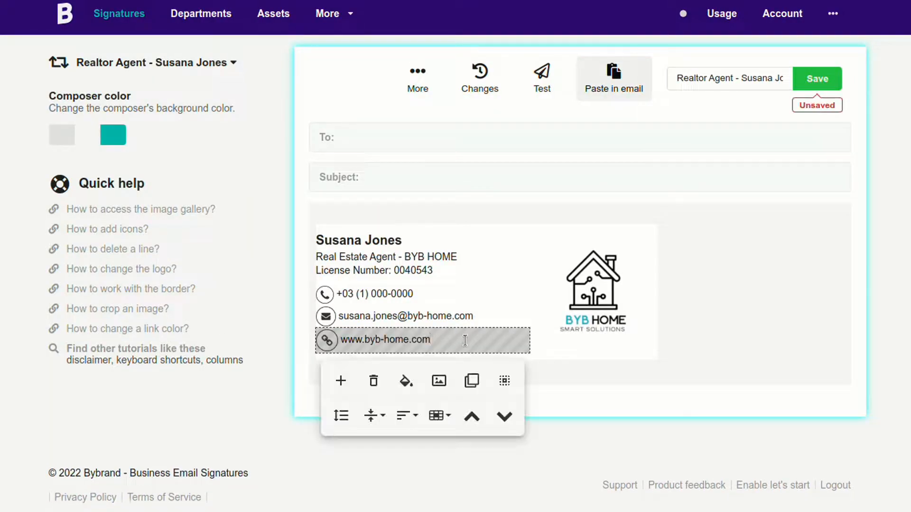
pyautogui.click(471, 380)
pyautogui.click(464, 364)
pyautogui.press('BackSpace')
pyautogui.press('BackSpace')
pyautogui.press('BackSpace')
pyautogui.press('BackSpace')
pyautogui.press('BackSpace')
pyautogui.press('BackSpace')
pyautogui.press('BackSpace')
pyautogui.press('BackSpace')
pyautogui.press('BackSpace')
pyautogui.press('BackSpace')
pyautogui.press('BackSpace')
pyautogui.press('BackSpace')
pyautogui.press('BackSpace')
pyautogui.press('BackSpace')
pyautogui.press('BackSpace')
pyautogui.press('BackSpace')
pyautogui.hotkey('ctrl', 'a')
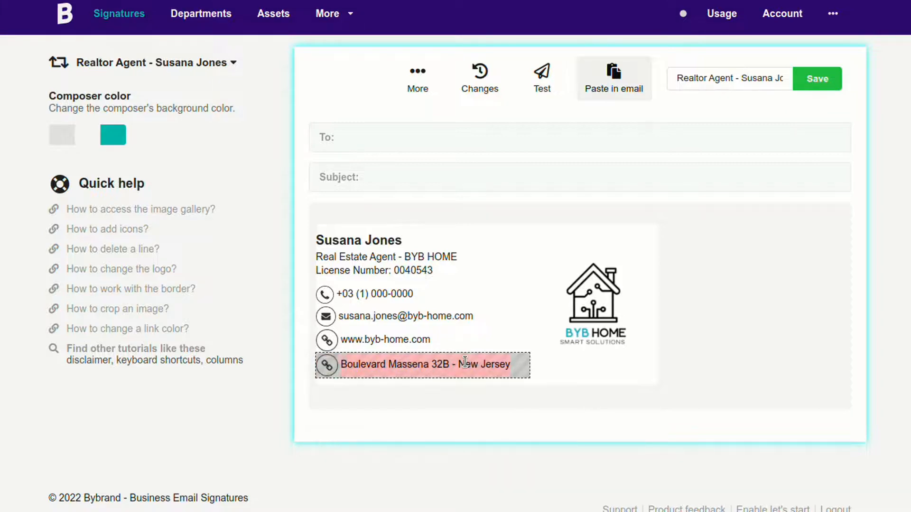
pyautogui.click(554, 244)
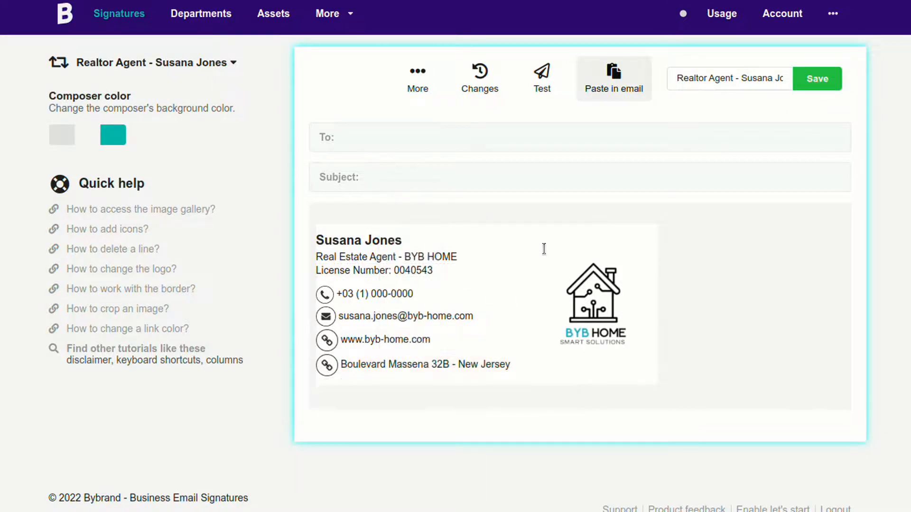
pyautogui.click(326, 366)
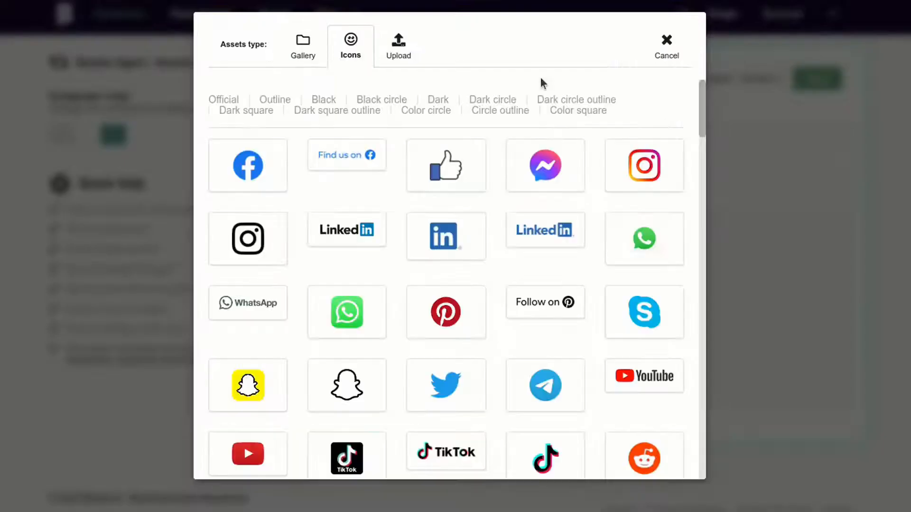
pyautogui.click(651, 311)
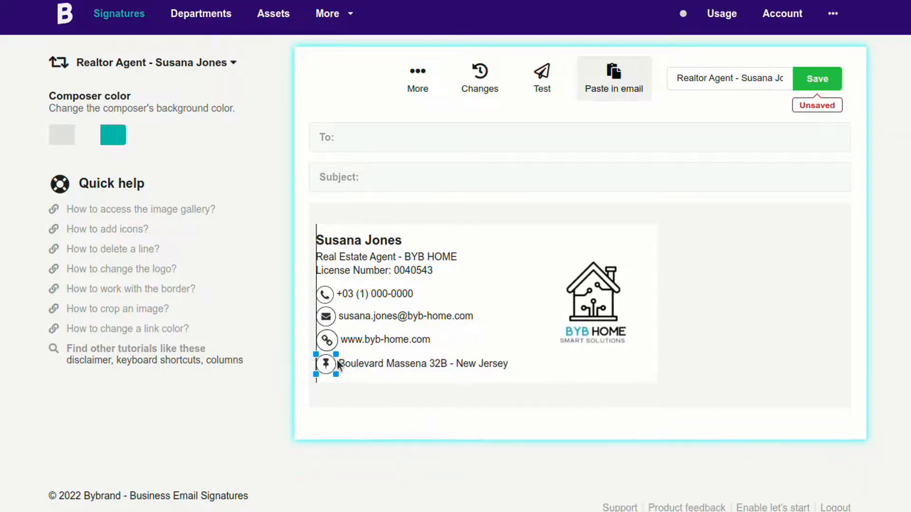
# Resize the pin and link icons to 25px and save the signature.
pyautogui.click(309, 382)
pyautogui.hotkey('ctrl', 'a')
pyautogui.hotkey('ctrl', 'c')
pyautogui.press('Tab')
pyautogui.hotkey('ctrl', 'v')
pyautogui.click(310, 358)
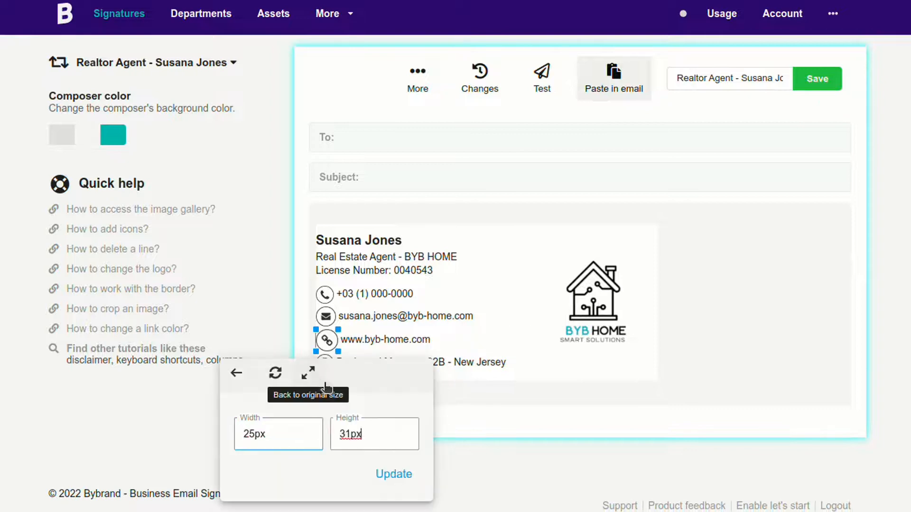
pyautogui.click(393, 473)
pyautogui.click(309, 332)
pyautogui.click(338, 398)
pyautogui.click(392, 450)
pyautogui.hotkey('ctrl', 's')
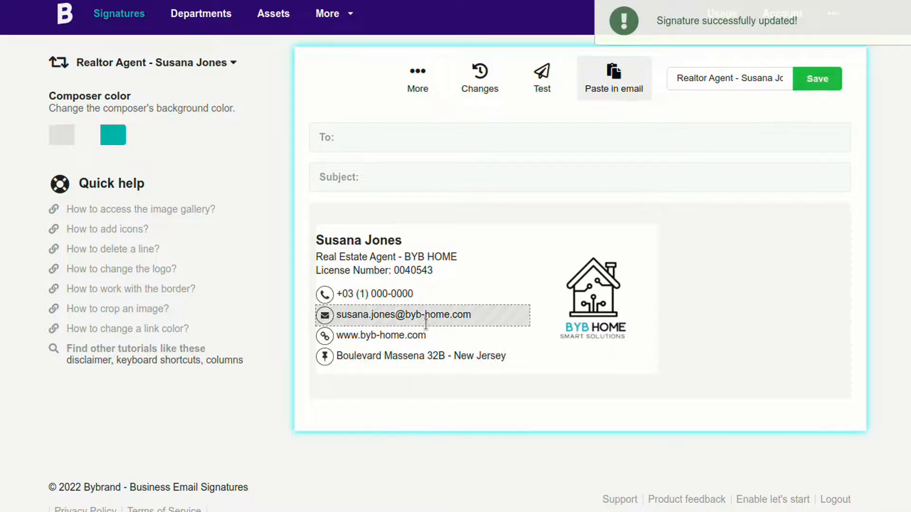
# Add a footer area below the signature and clear its 'Simple text' placeholder.
pyautogui.click(398, 351)
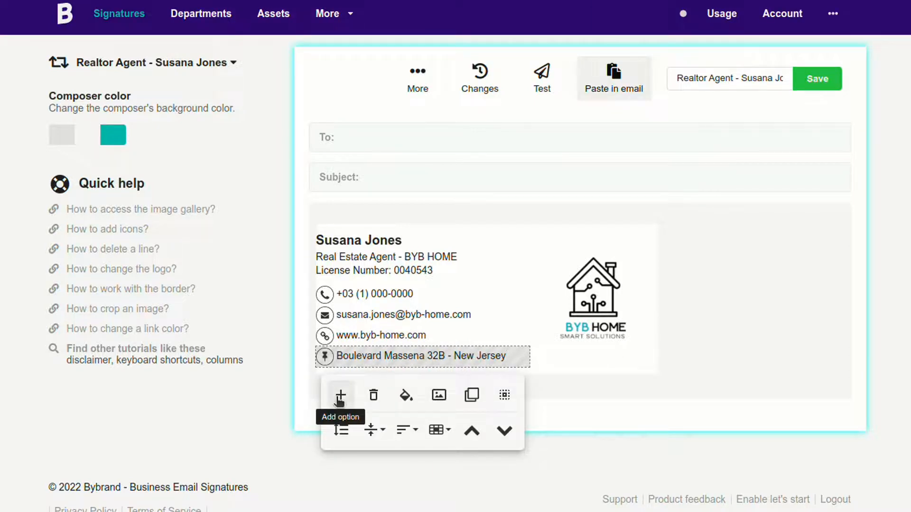
pyautogui.click(340, 398)
pyautogui.click(798, 391)
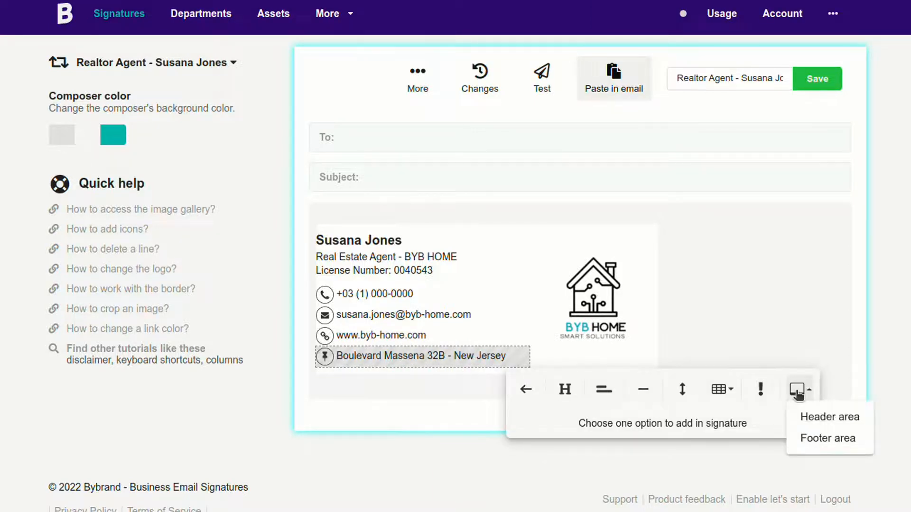
pyautogui.click(816, 438)
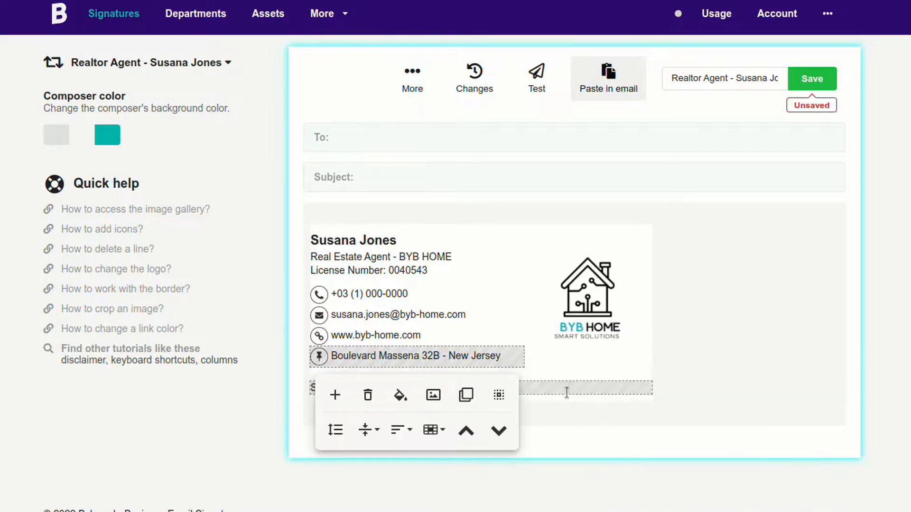
pyautogui.click(567, 387)
pyautogui.tripleClick(567, 385)
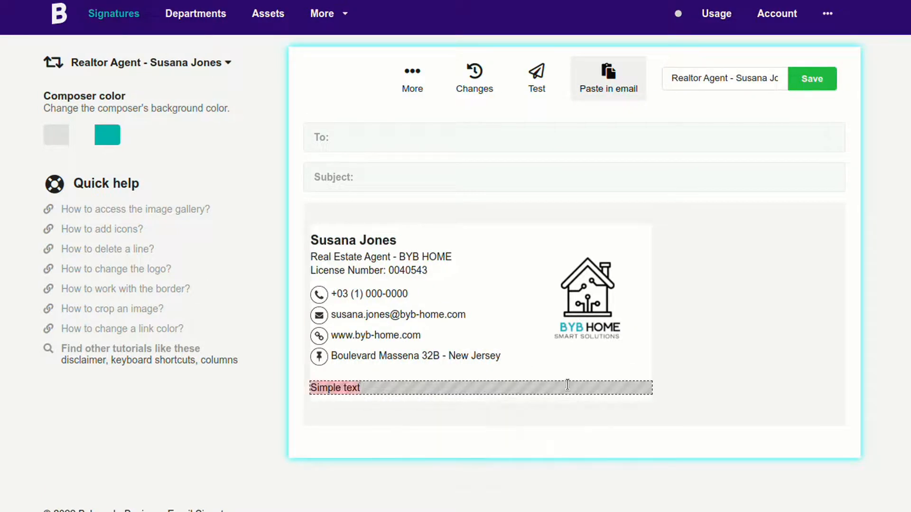
pyautogui.press('BackSpace')
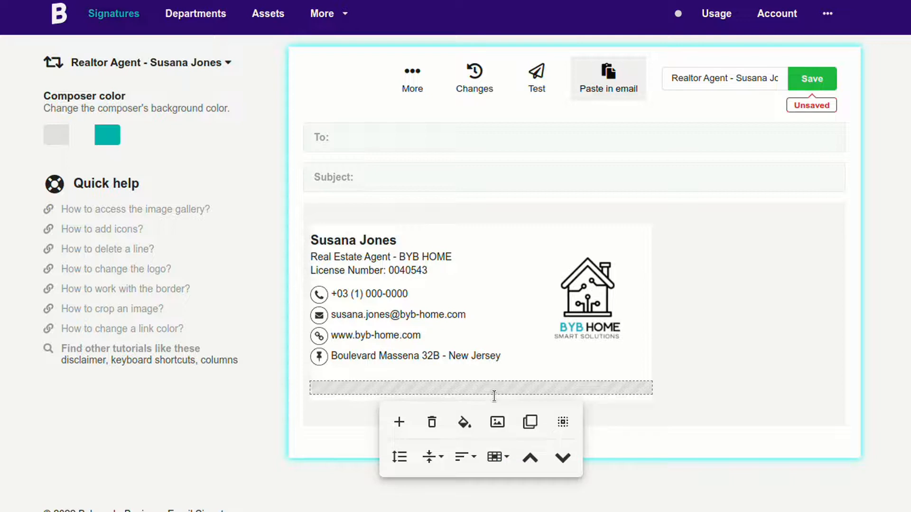
# Upload the promotional banner into the footer and shrink it to the signature width.
pyautogui.click(499, 421)
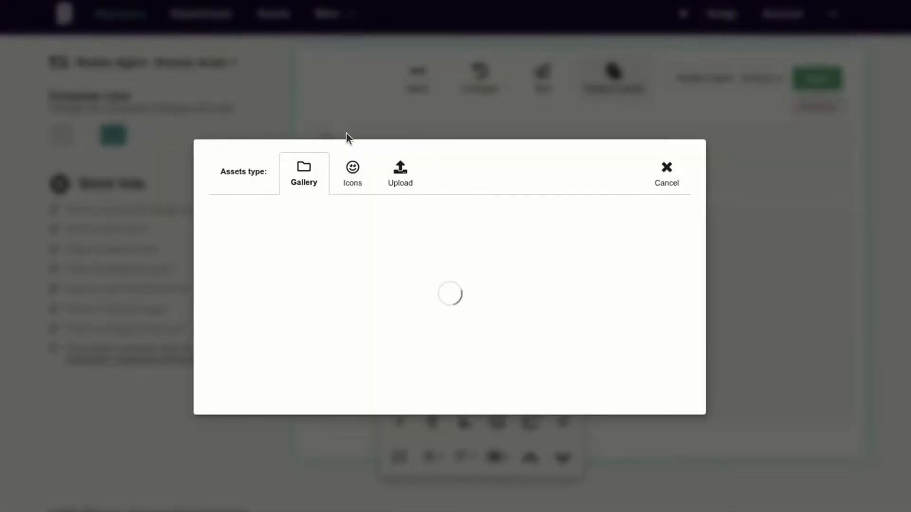
pyautogui.click(400, 48)
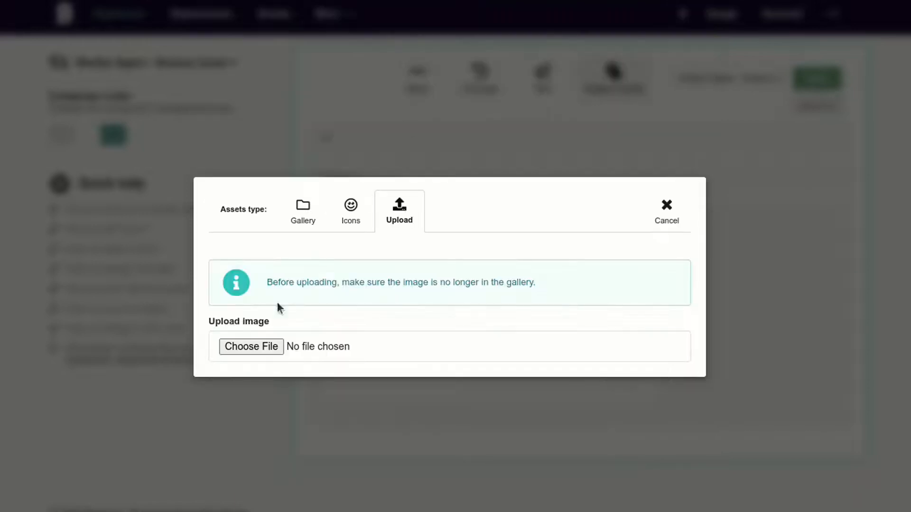
pyautogui.click(251, 346)
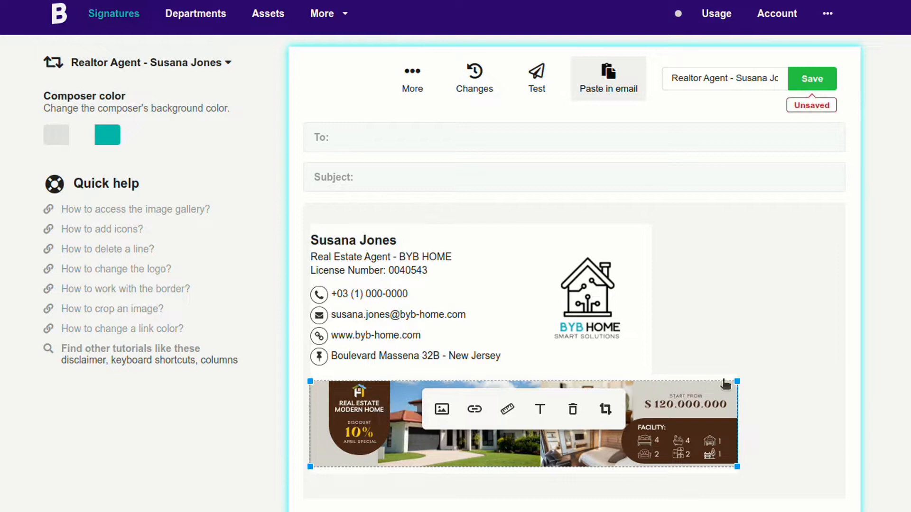
pyautogui.moveTo(736, 380); pyautogui.dragTo(649, 386)
# Save the signature with the new banner.
pyautogui.click(700, 351)
pyautogui.scroll(-1, 687, 351)
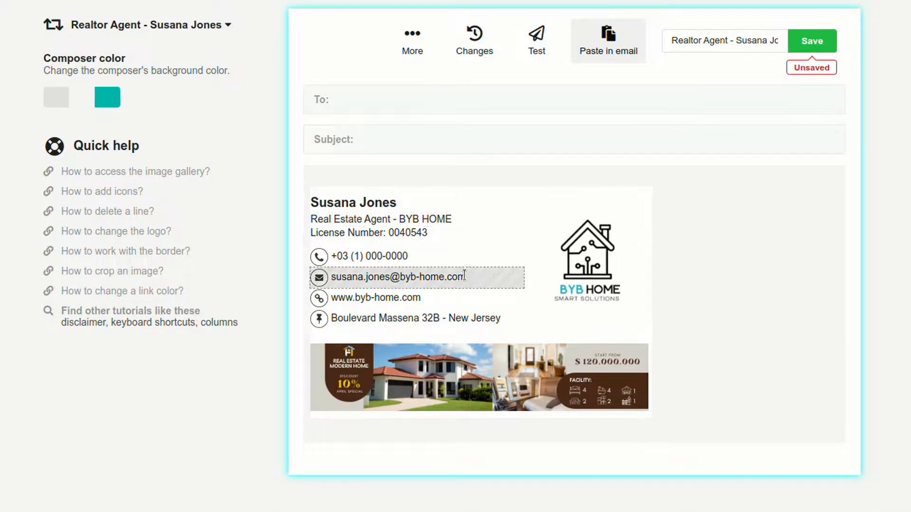
pyautogui.click(812, 43)
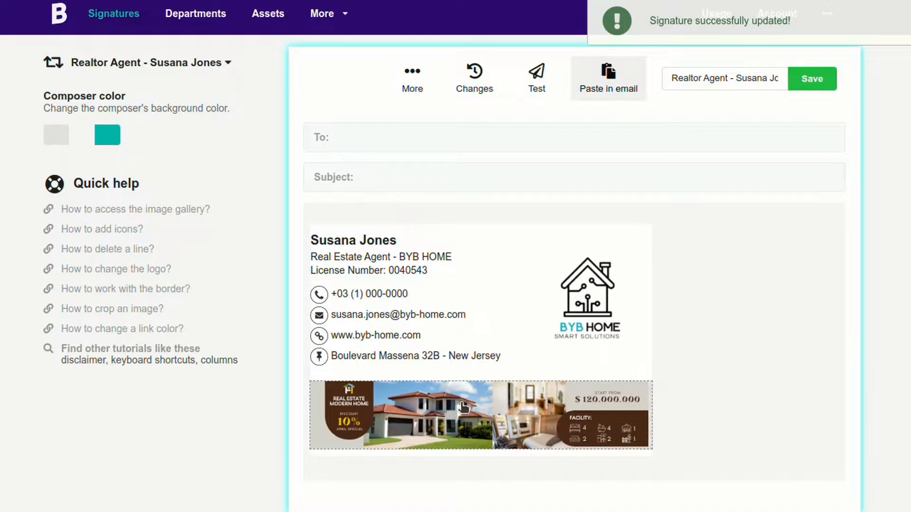
pyautogui.click(463, 409)
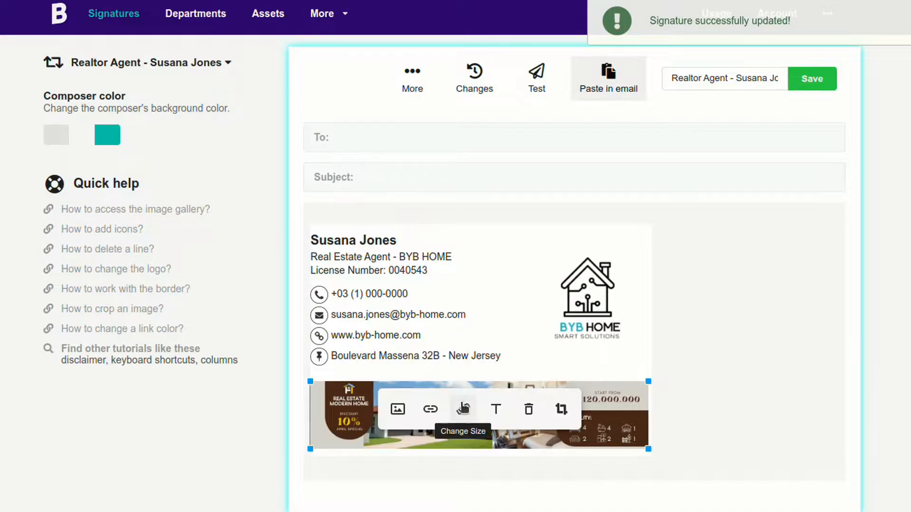
pyautogui.click(430, 413)
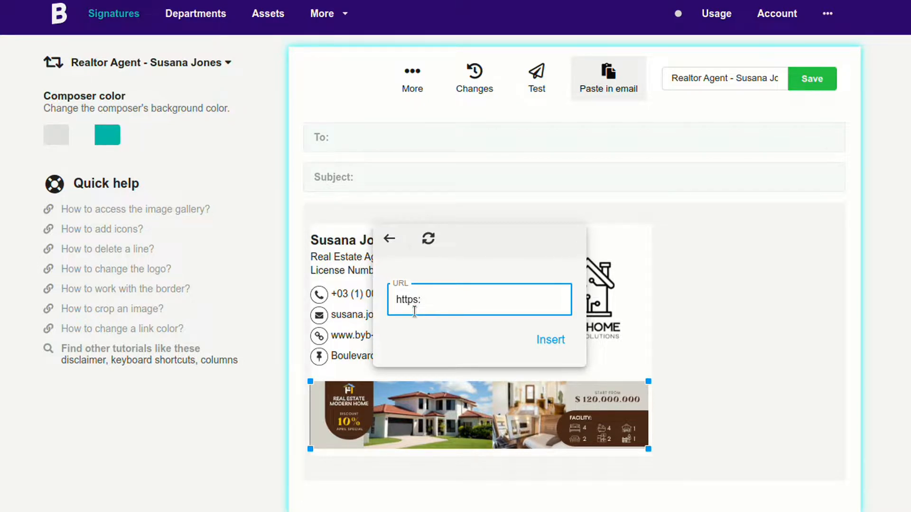
pyautogui.hotkey('ctrl', 'v')
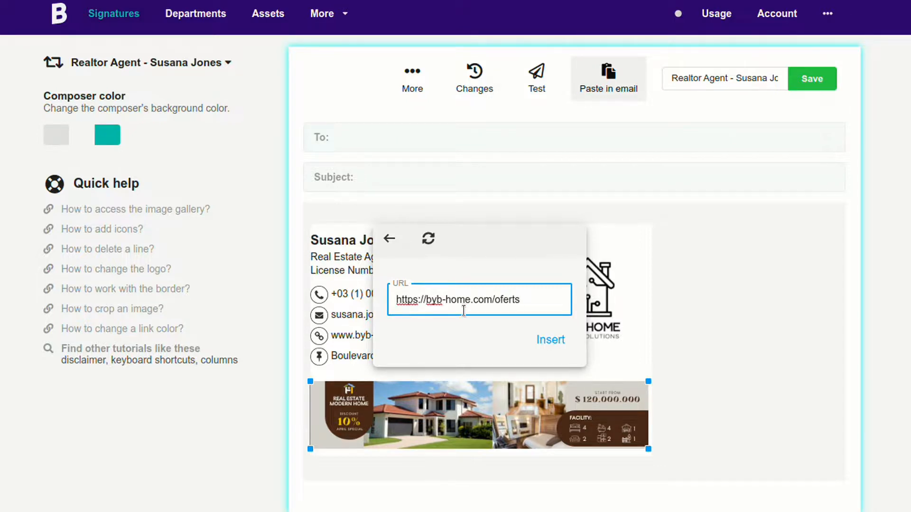
pyautogui.click(551, 339)
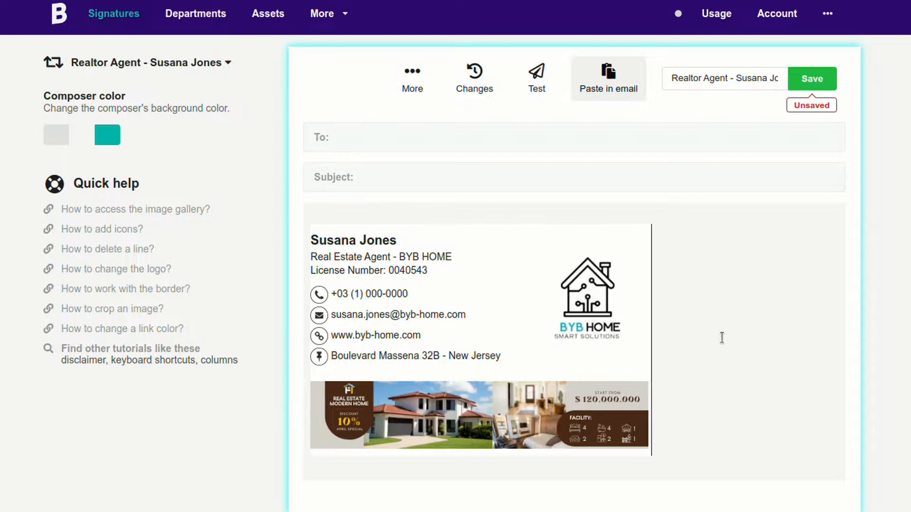
pyautogui.click(442, 356)
# Give the address line 2px top-bottom and 0px side padding.
pyautogui.click(335, 430)
pyautogui.click(460, 222)
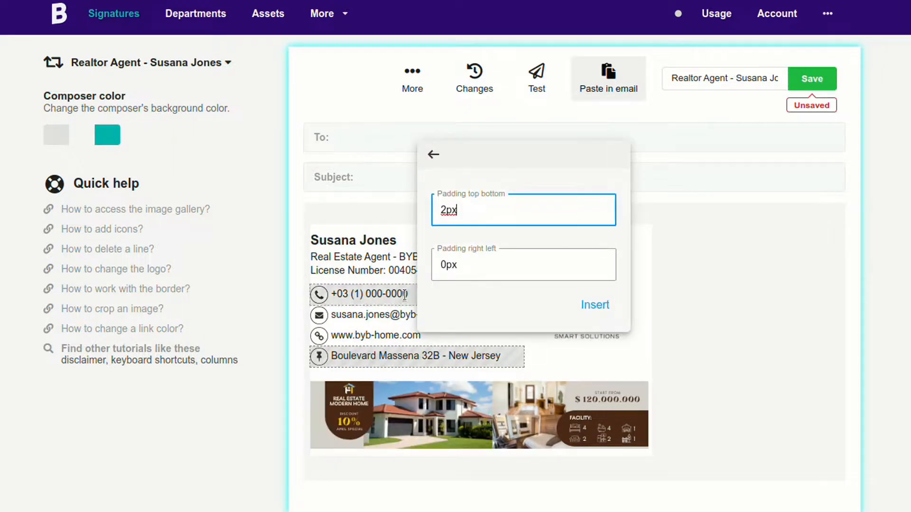
pyautogui.click(593, 304)
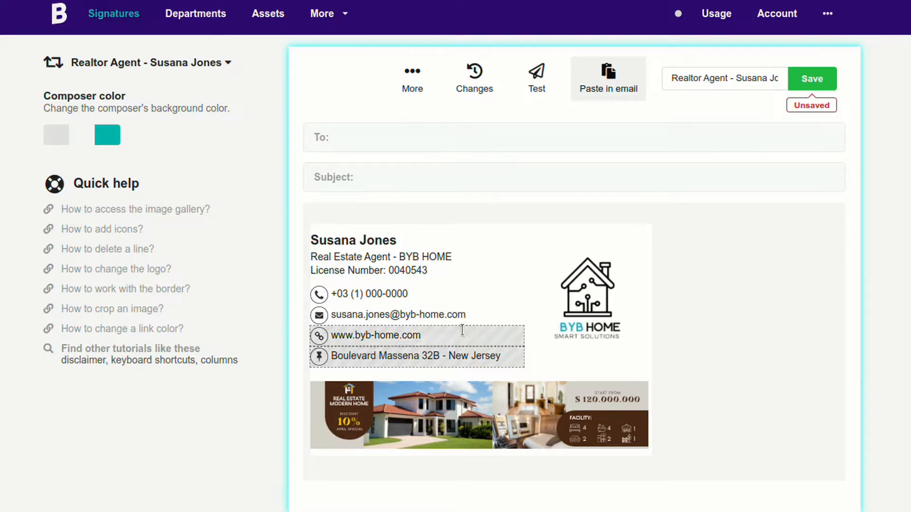
# Apply the same 2px / 0px padding to the website line and save the signature.
pyautogui.click(464, 336)
pyautogui.click(336, 408)
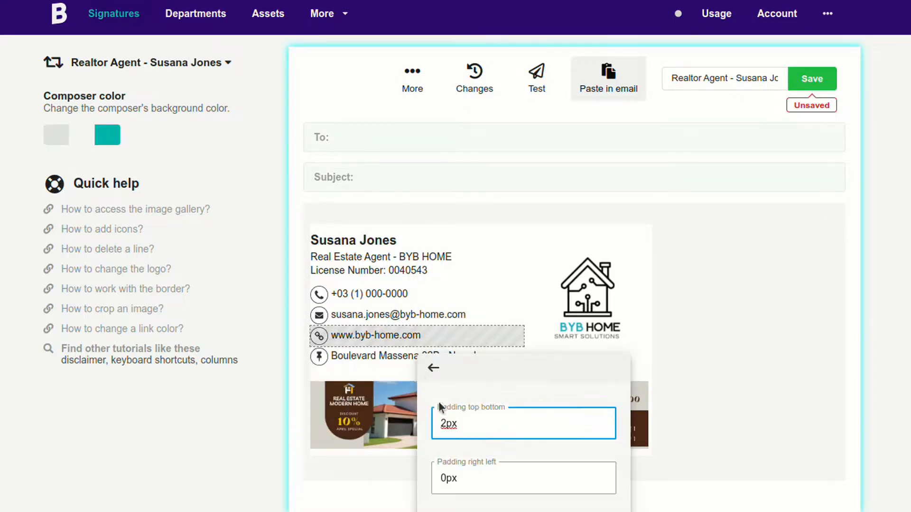
pyautogui.click(685, 234)
pyautogui.scroll(-1, 685, 234)
pyautogui.click(828, 45)
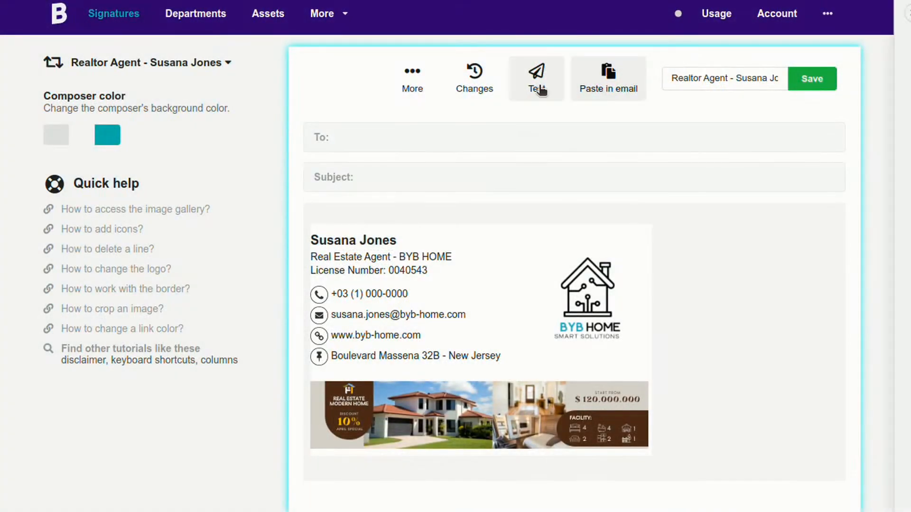
pyautogui.click(539, 89)
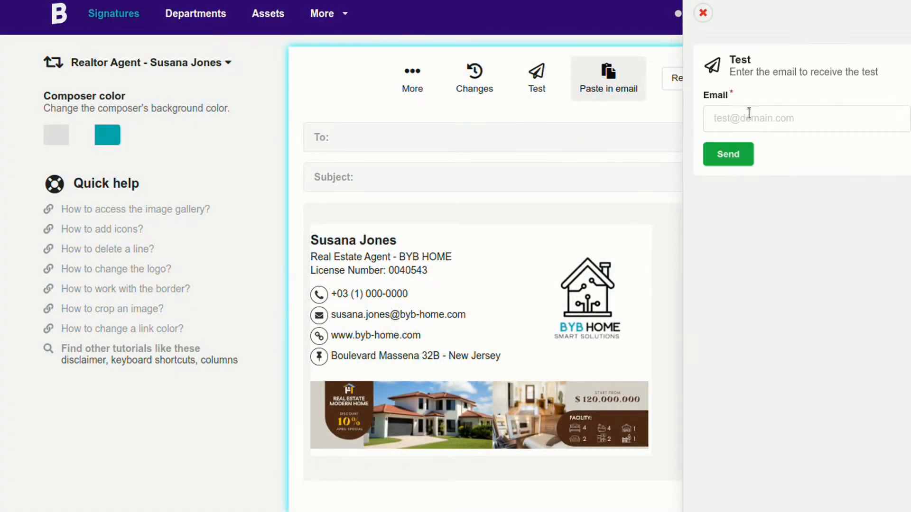
pyautogui.click(751, 122)
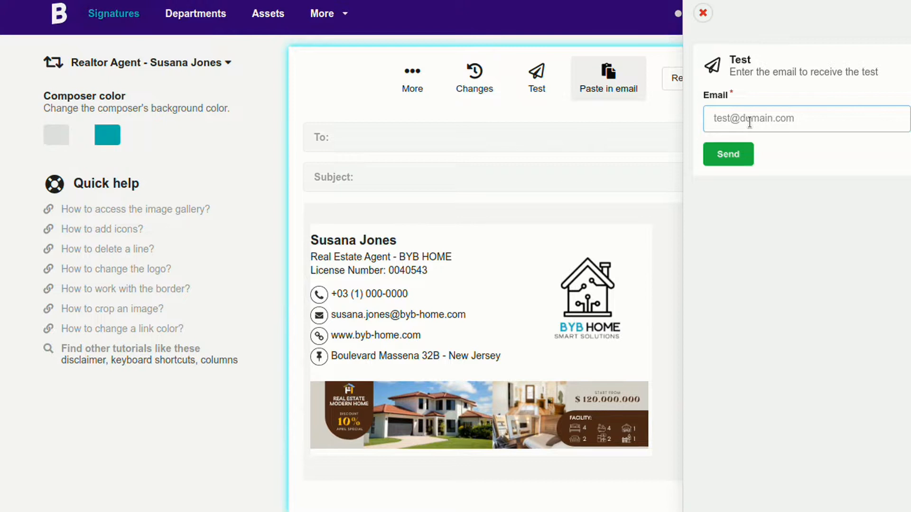
pyautogui.click(702, 13)
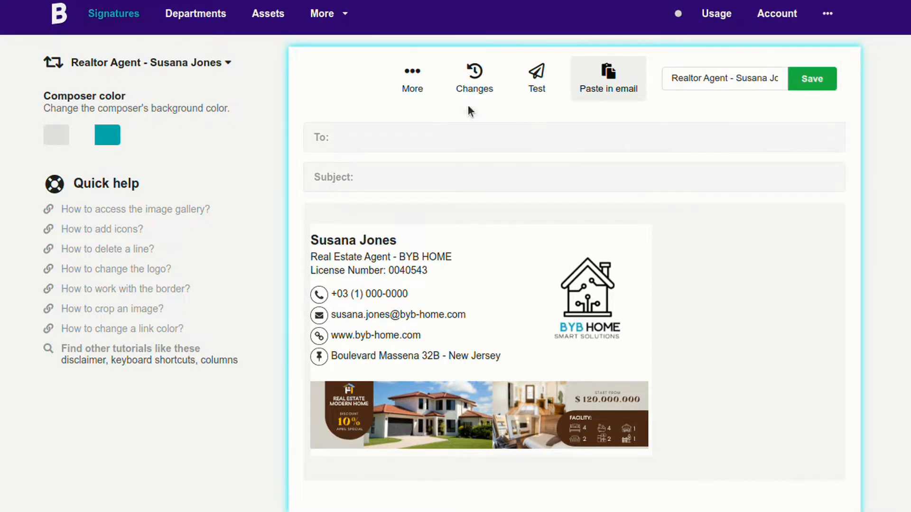
pyautogui.click(411, 90)
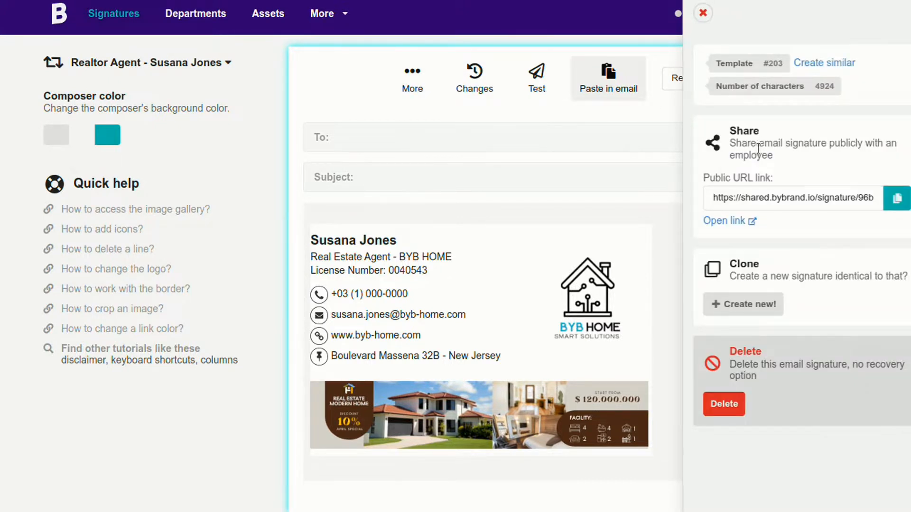
pyautogui.scroll(-1, 762, 307)
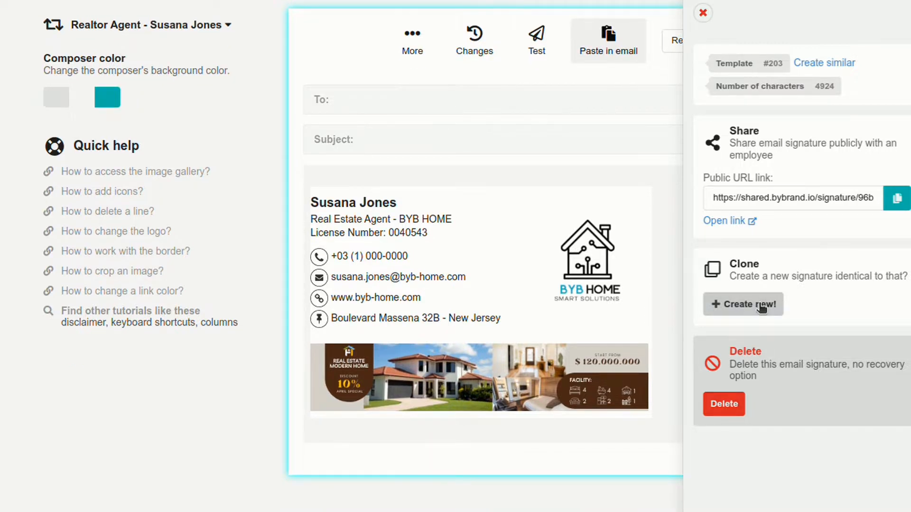
pyautogui.click(704, 14)
pyautogui.scroll(1, 417, 81)
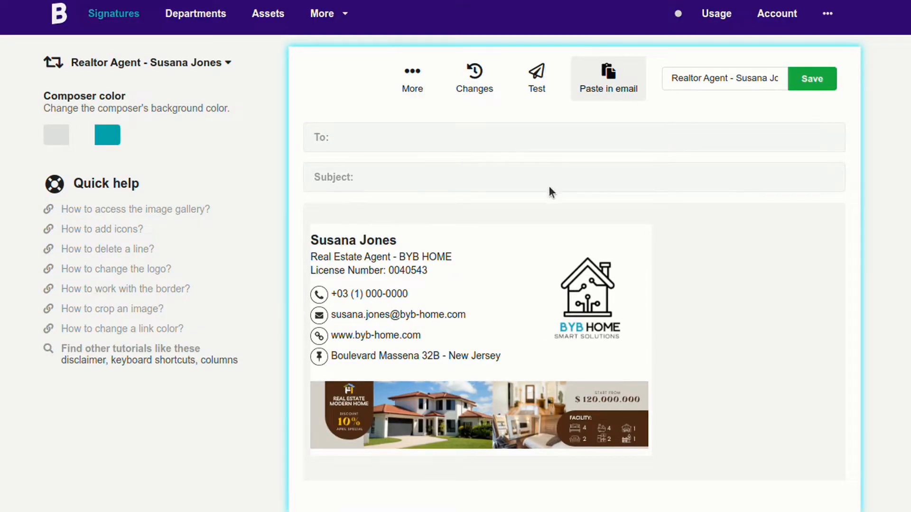
# Copy the signature from the Paste in email view.
pyautogui.click(613, 88)
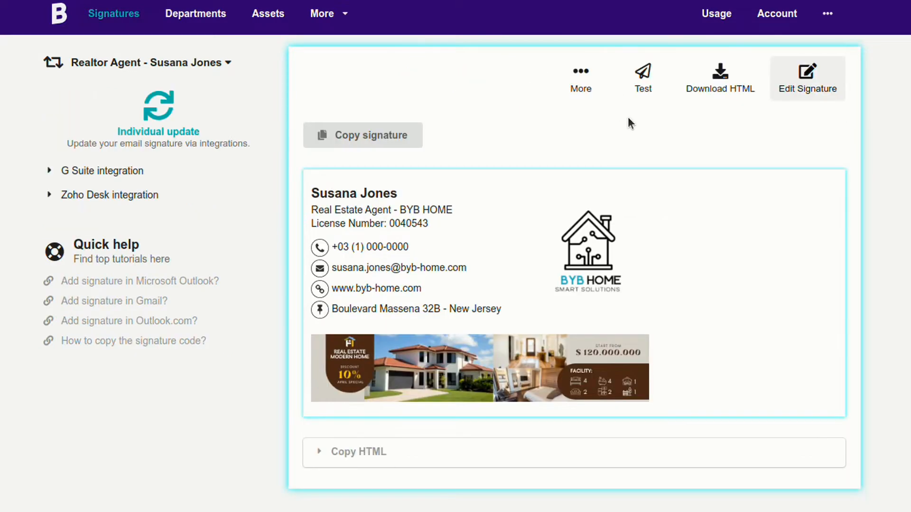
pyautogui.click(375, 136)
pyautogui.click(75, 171)
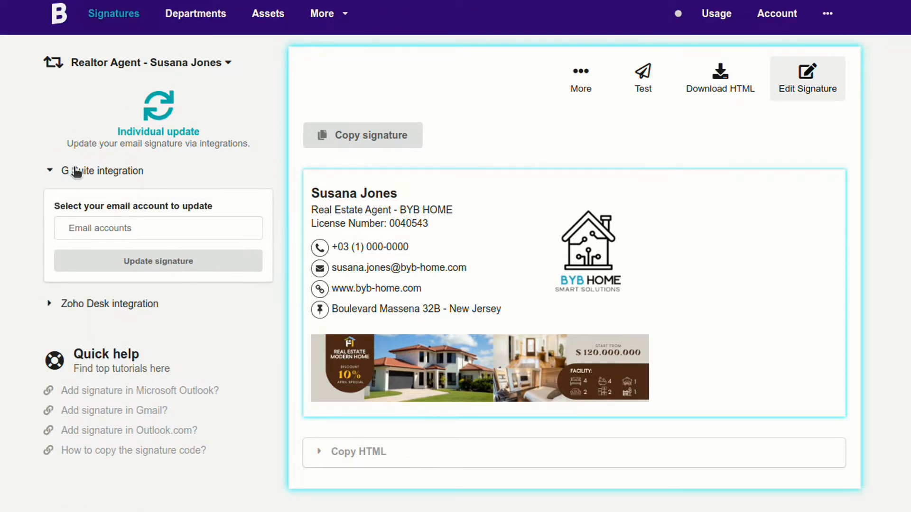
pyautogui.click(107, 171)
# Choose an agent to receive the signature in the Zoho Desk integration.
pyautogui.click(104, 195)
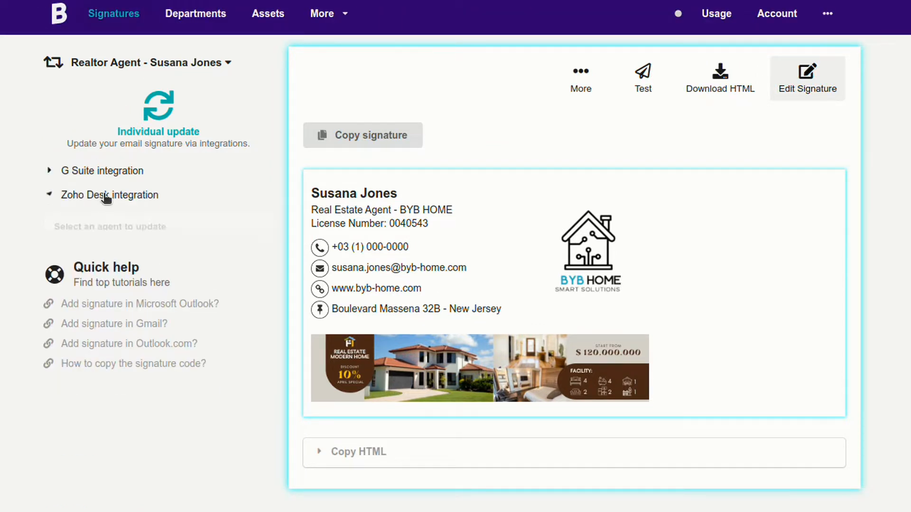
pyautogui.click(93, 248)
pyautogui.click(102, 317)
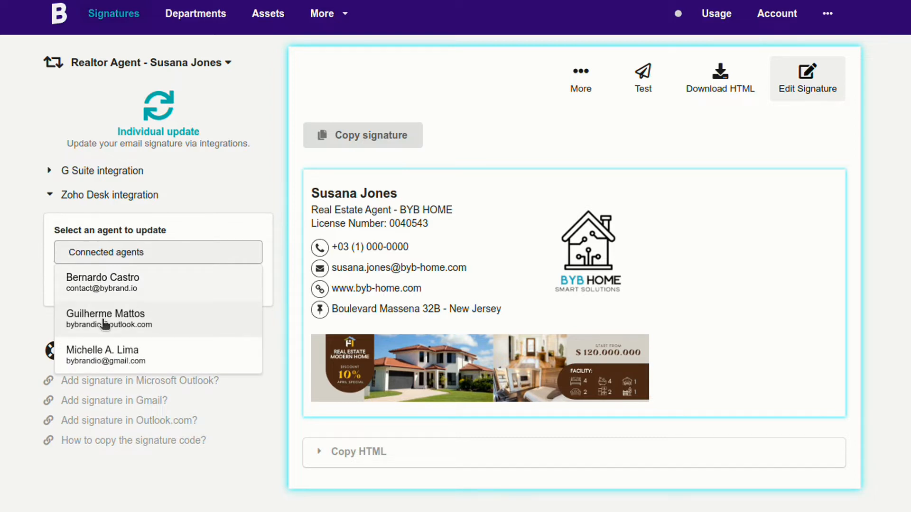
# Choose a G Suite email account to receive the signature update.
pyautogui.click(81, 171)
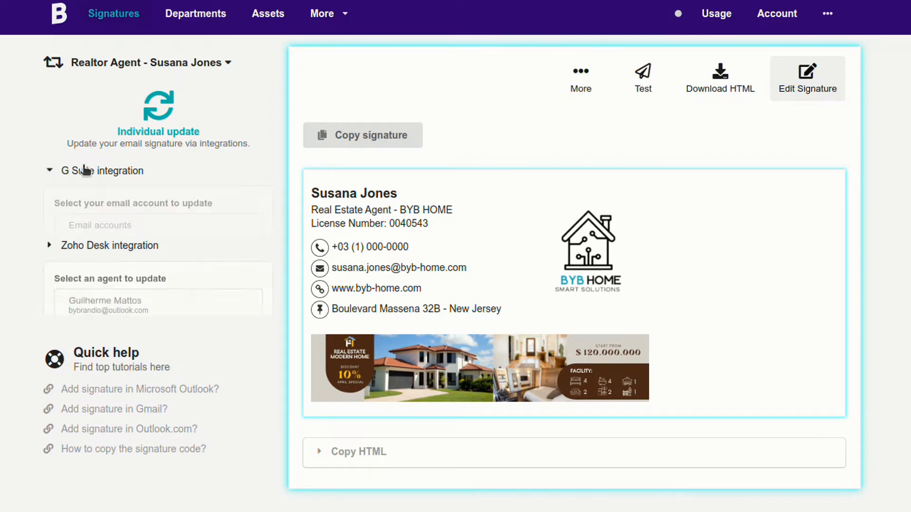
pyautogui.click(97, 229)
pyautogui.click(112, 293)
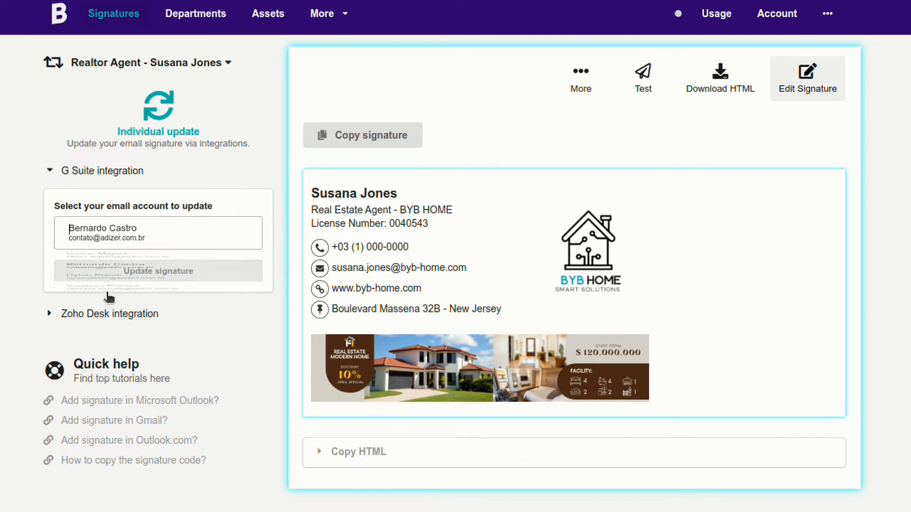